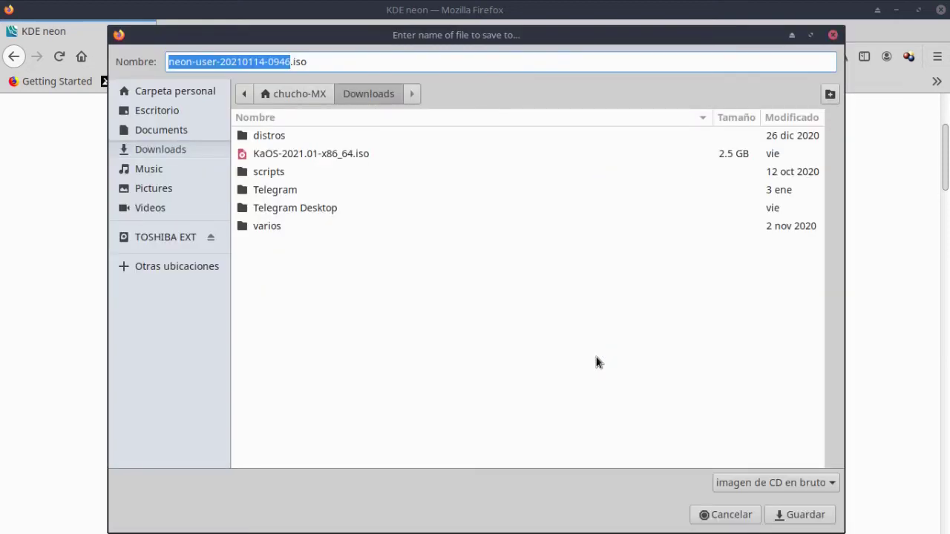
# - Save neon-user-20210114-0946.iso to the Downloads folder, follow the download's progress, and open its containing folder
pyautogui.click(785, 516)
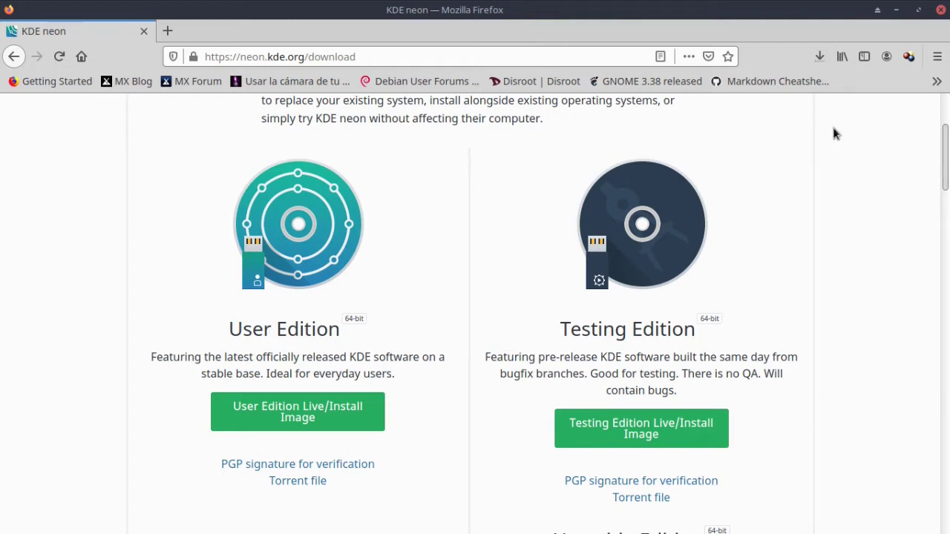
pyautogui.click(820, 58)
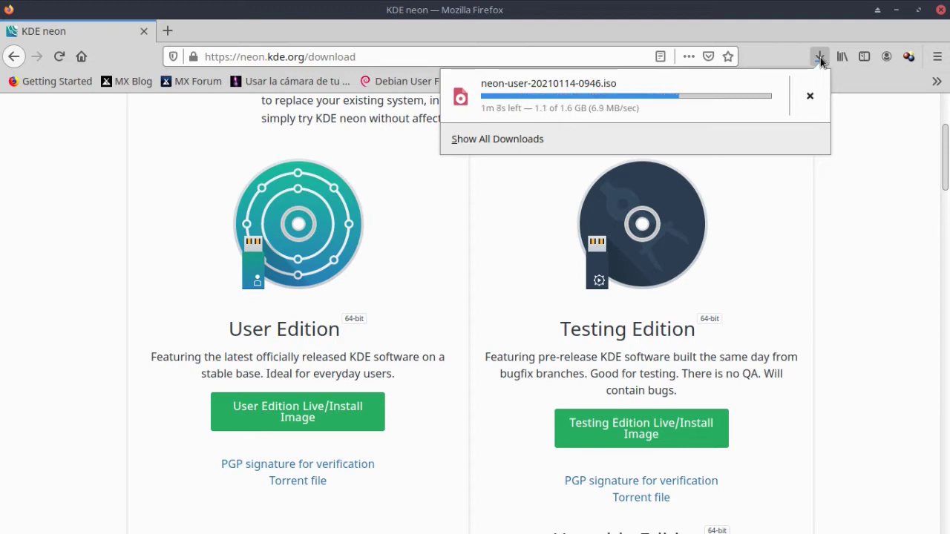
pyautogui.scroll(-5, 380, 304)
pyautogui.scroll(-5, 381, 304)
pyautogui.scroll(10, 381, 304)
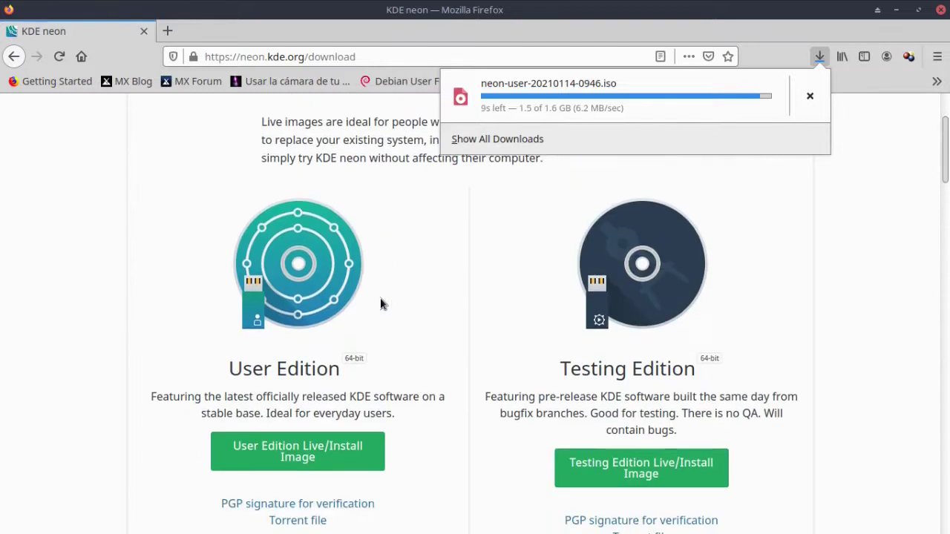
pyautogui.click(809, 96)
pyautogui.click(395, 362)
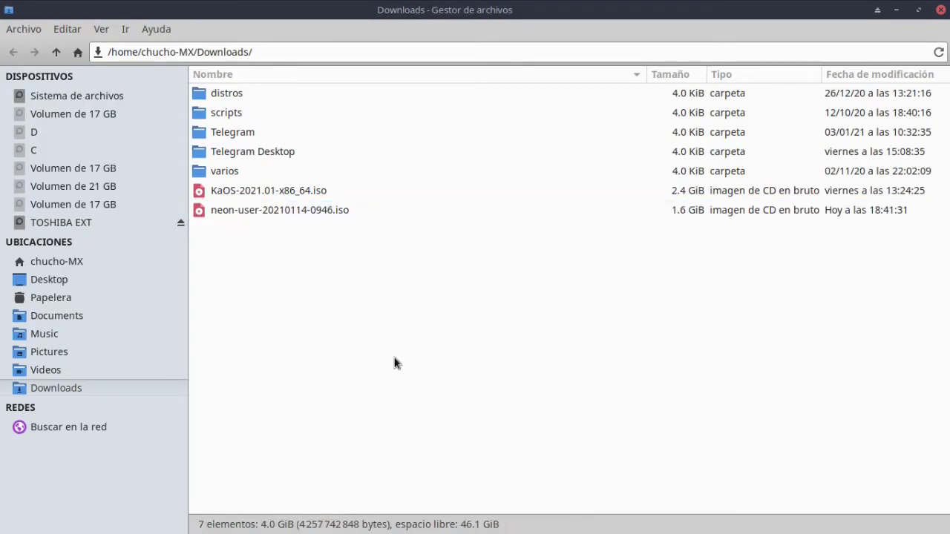
# - Check the properties of neon-user-20210114-0946.iso in the Downloads folder, including its file size, and close them
pyautogui.rightClick(305, 210)
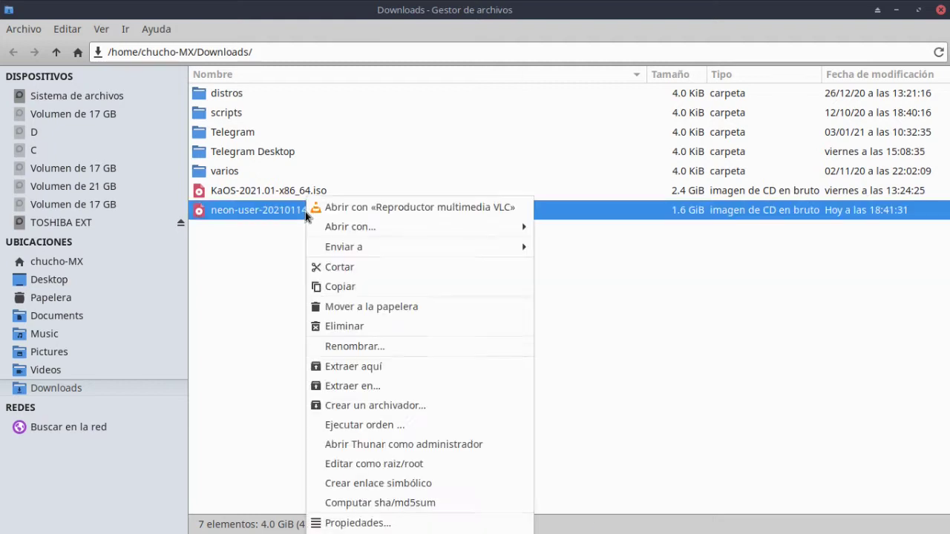
pyautogui.click(342, 524)
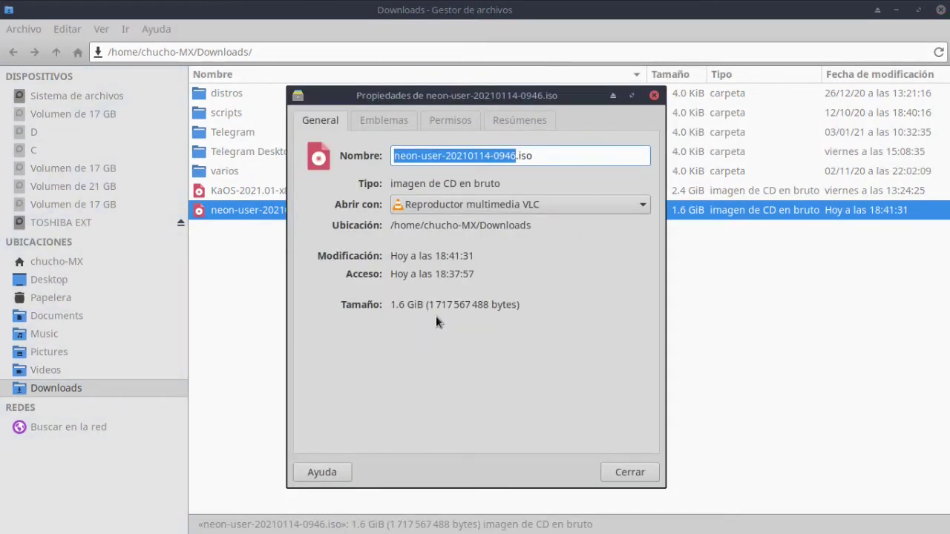
pyautogui.click(616, 477)
pyautogui.click(589, 448)
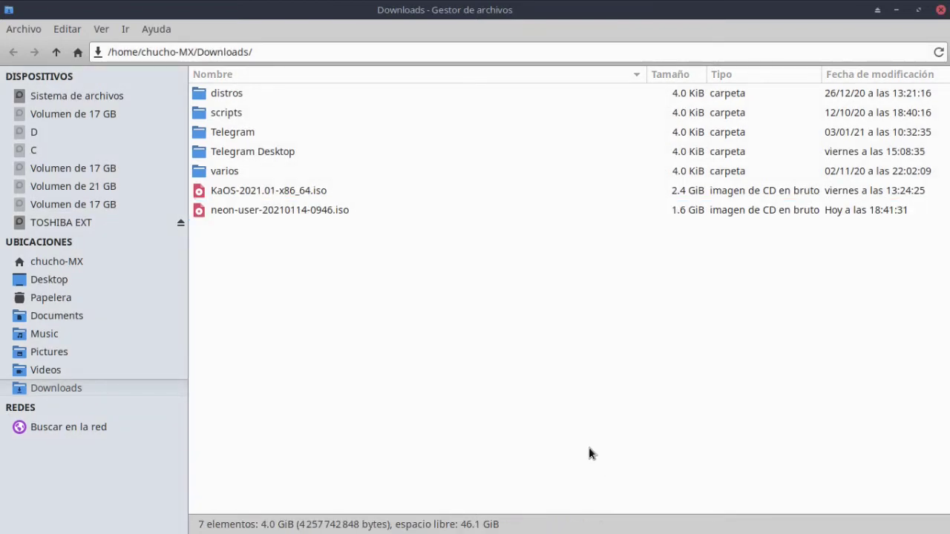
# - Switch to Oracle VM VirtualBox and start creating a new virtual machine named KDE Neon
pyautogui.hotkey('alt', 'Tab')
pyautogui.hotkey('alt', 'Tab')
pyautogui.hotkey('alt', 'Tab')
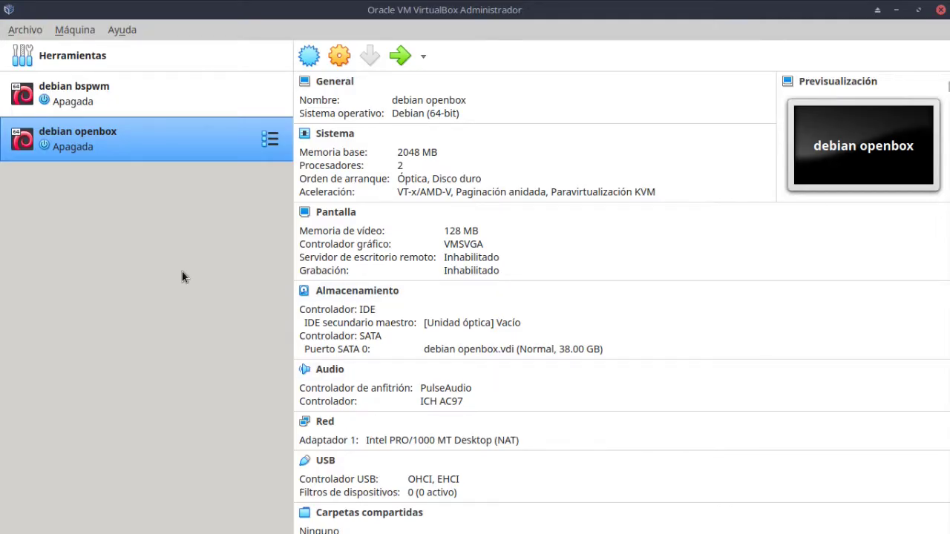
pyautogui.click(308, 56)
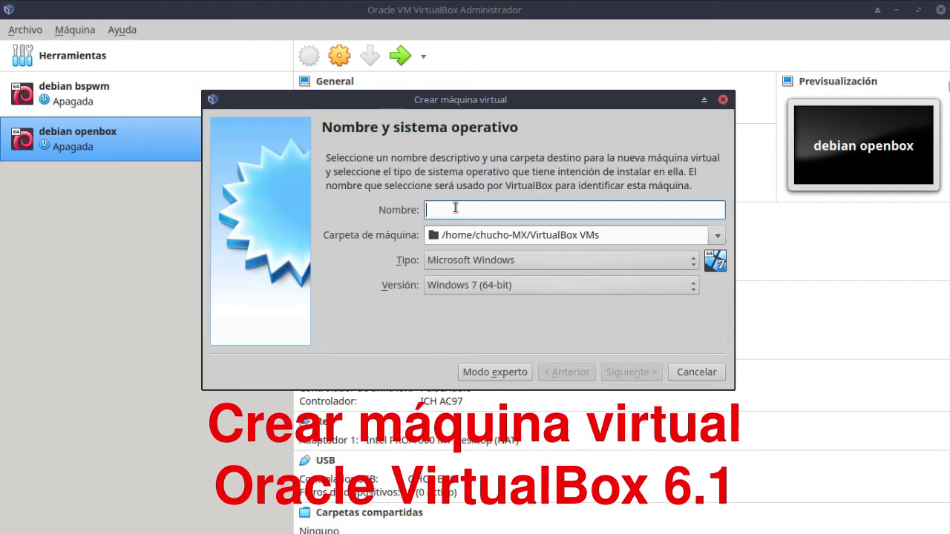
pyautogui.write('KDE N')
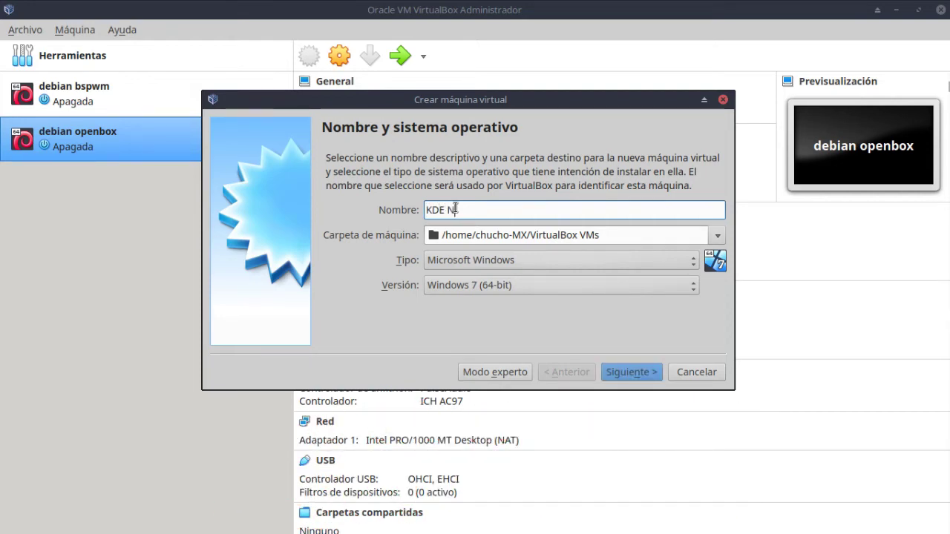
pyautogui.write('ib')
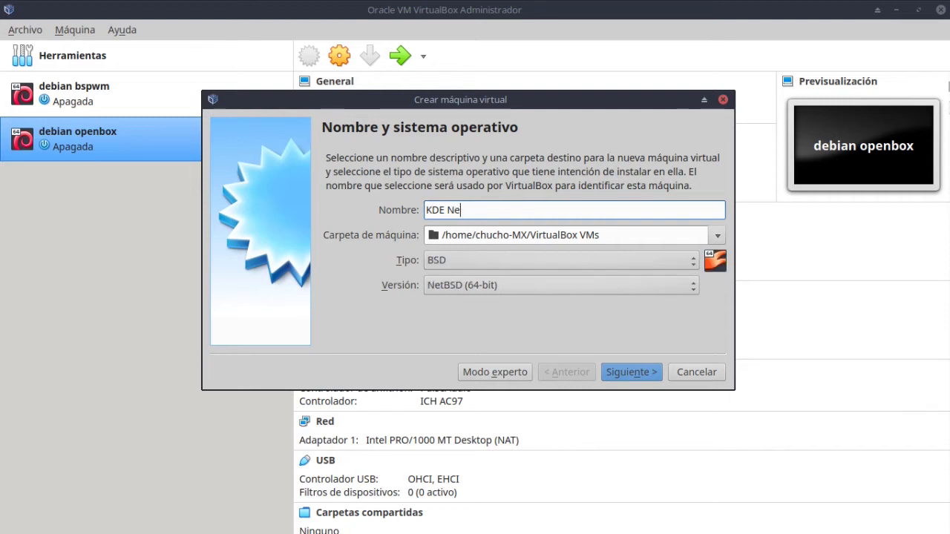
pyautogui.write('eon')
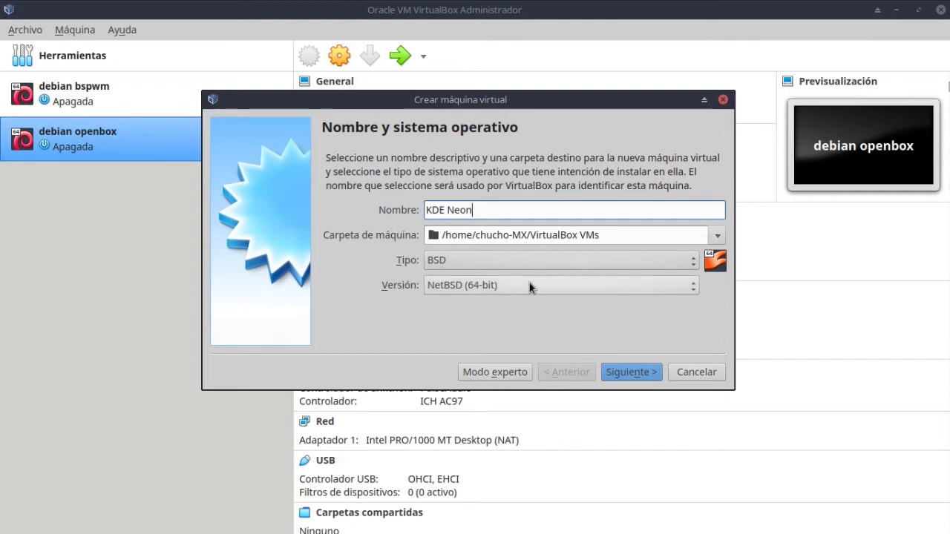
# - Set the new machine's operating system type to Linux and its version to Ubuntu (64-bit), and continue to memory size
pyautogui.click(526, 261)
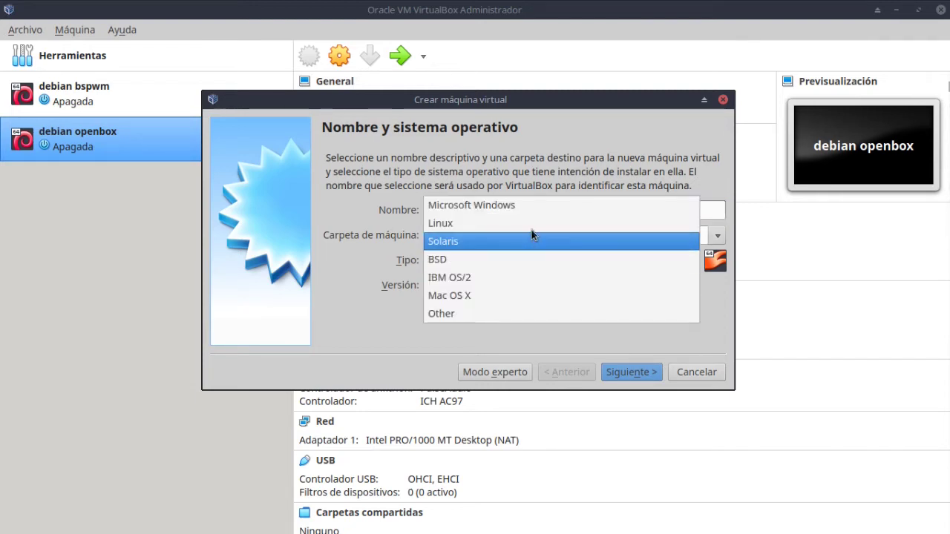
pyautogui.click(532, 224)
pyautogui.click(547, 286)
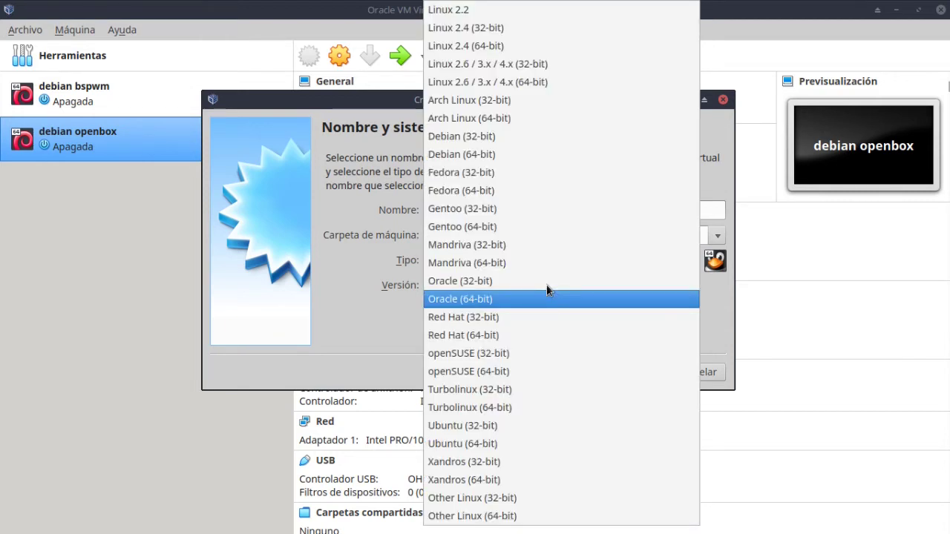
pyautogui.click(584, 444)
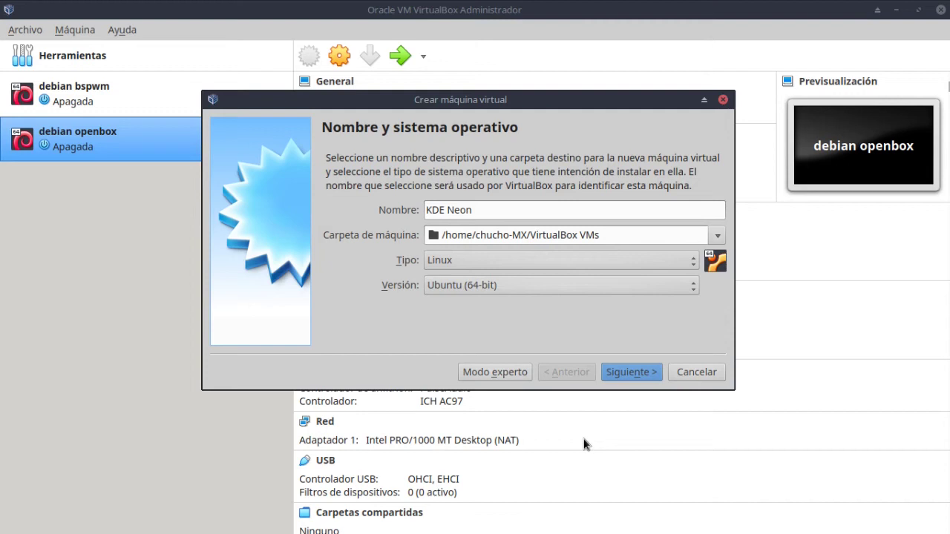
pyautogui.click(614, 373)
# - Reserve 2048 MB of RAM for the new virtual machine and continue to the hard disk options
pyautogui.doubleClick(686, 220)
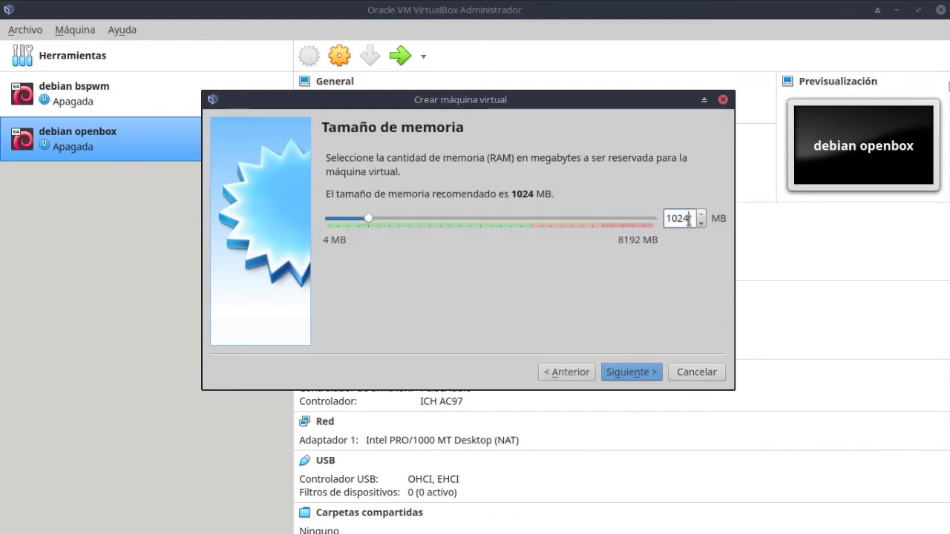
pyautogui.write('2')
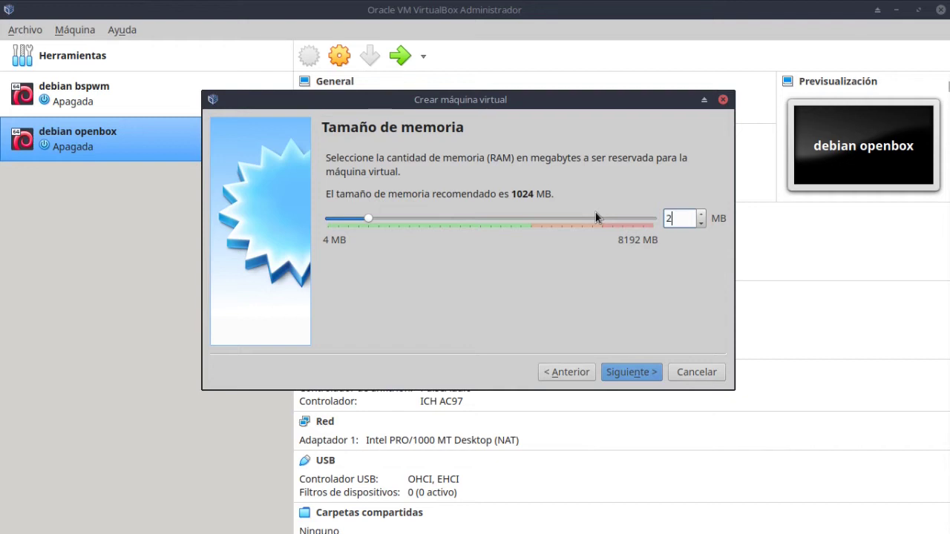
pyautogui.write('048')
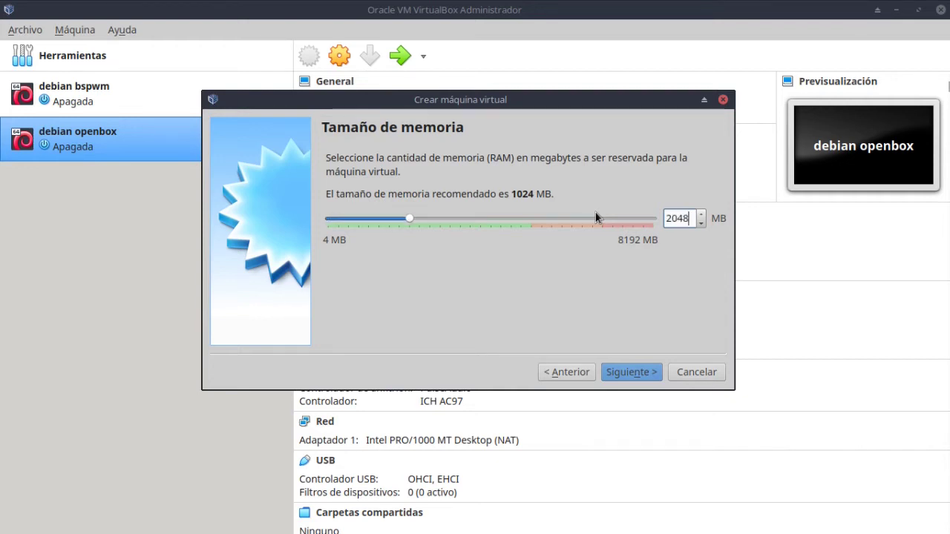
pyautogui.click(638, 377)
# - Create a dynamically allocated VDI virtual hard disk of 50.00 GB for the KDE Neon machine
pyautogui.click(633, 371)
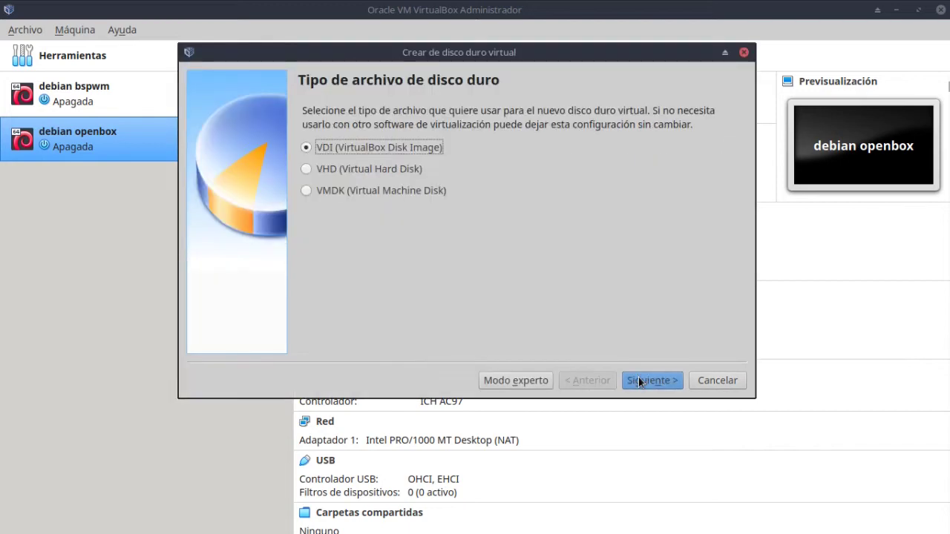
pyautogui.click(638, 381)
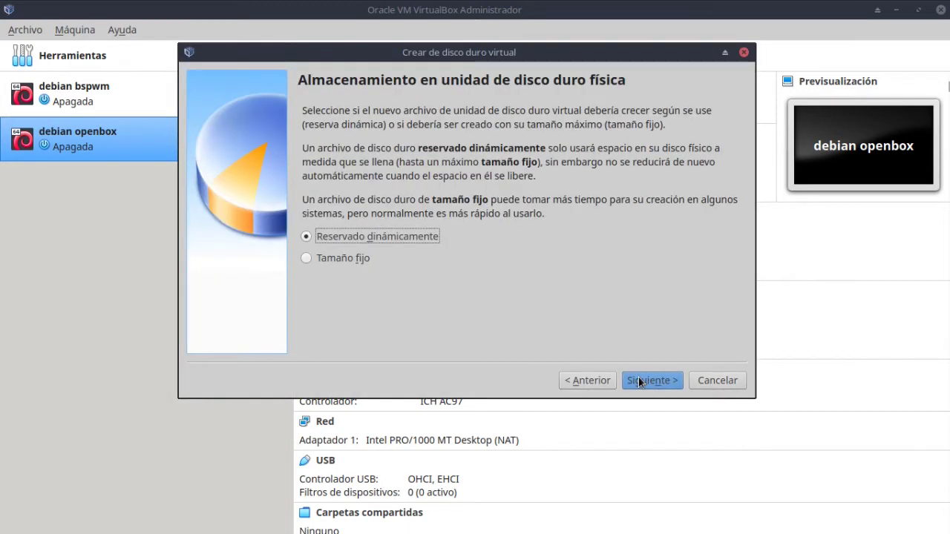
pyautogui.click(639, 380)
pyautogui.click(695, 210)
pyautogui.press('Delete')
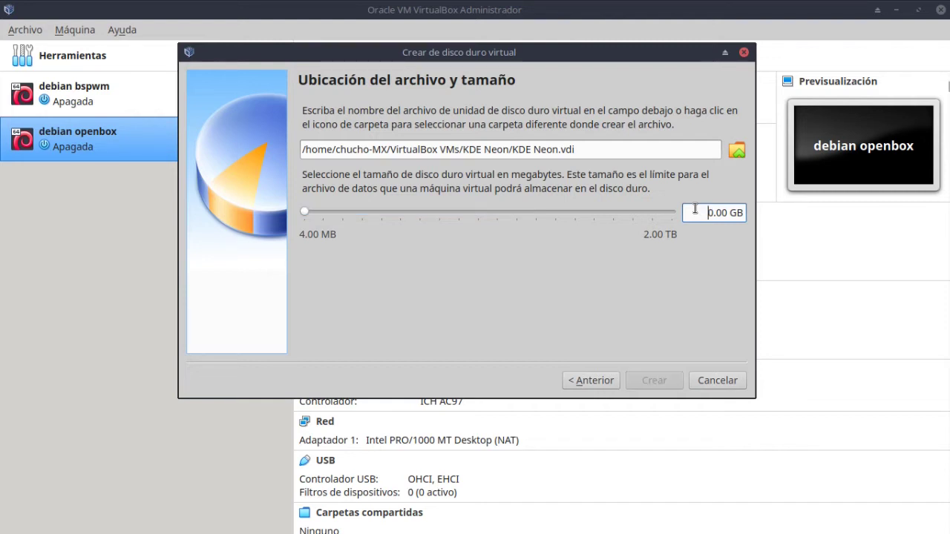
pyautogui.write('5')
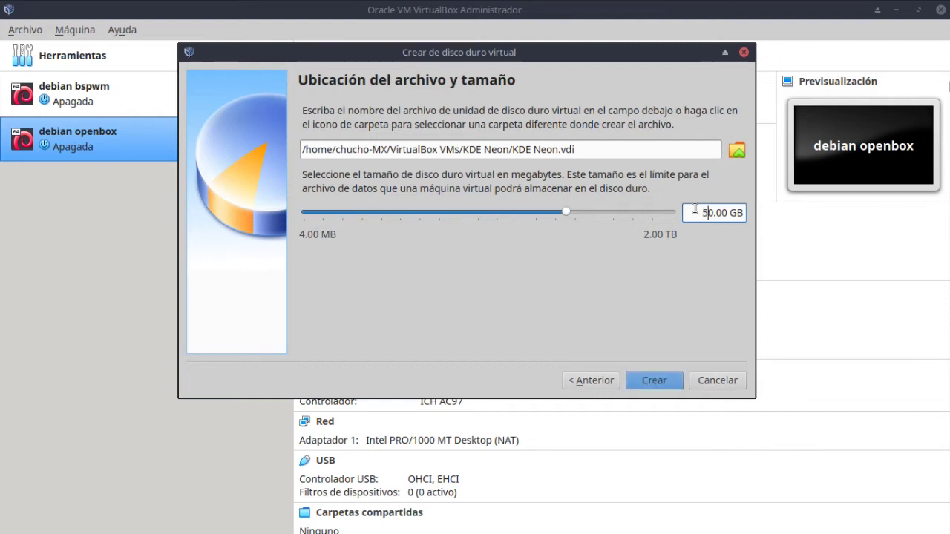
pyautogui.click(643, 379)
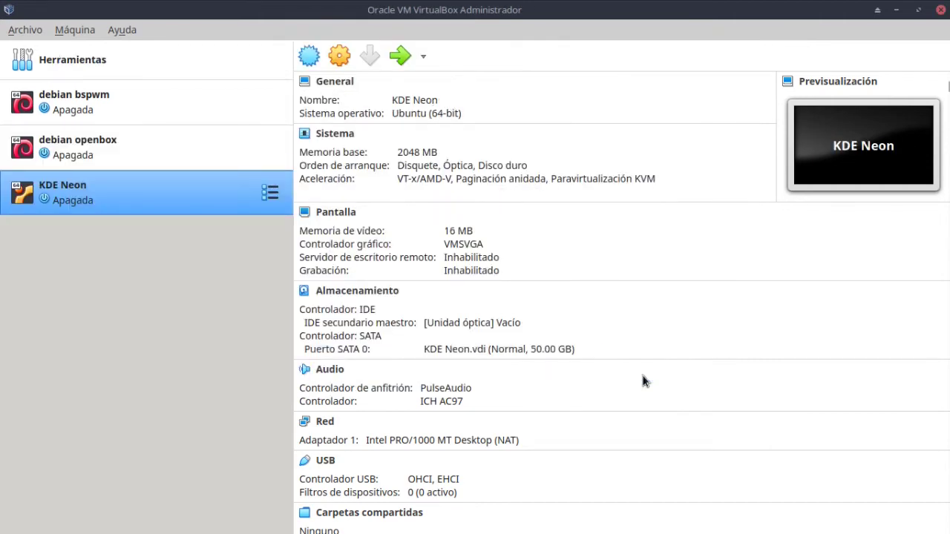
# - In the KDE Neon machine's system settings, remove the floppy from the boot order and enable EFI
pyautogui.click(339, 56)
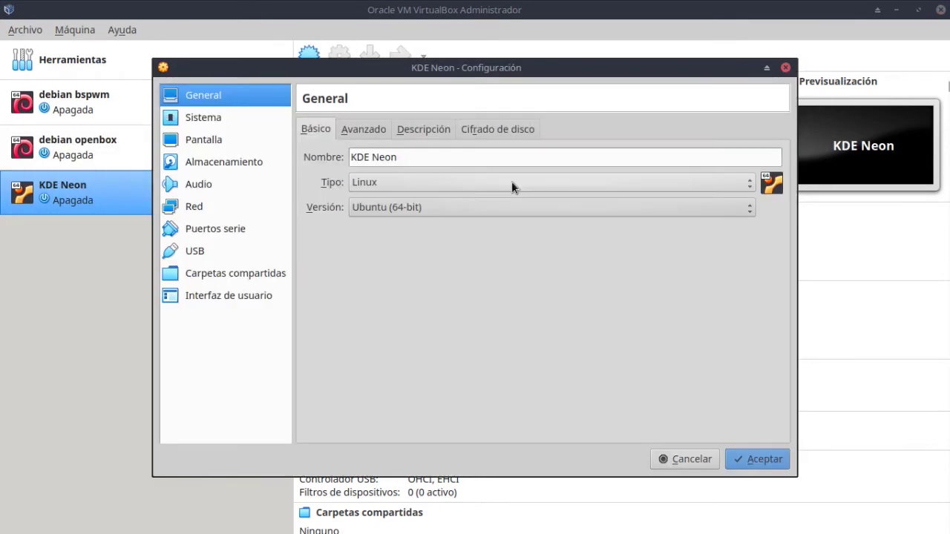
pyautogui.click(205, 118)
pyautogui.click(440, 199)
pyautogui.click(439, 354)
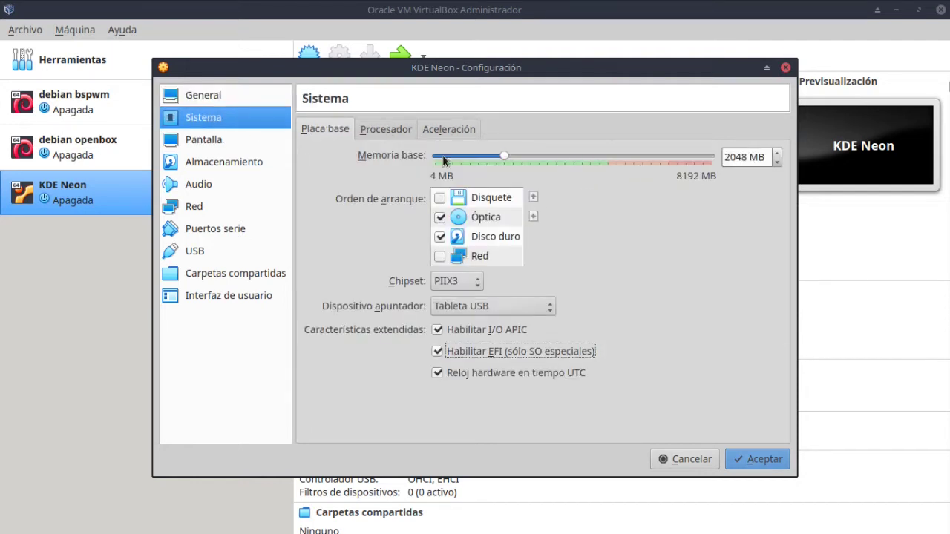
# - Give the KDE Neon machine 2 processors and 128 MB of video memory, and save the settings
pyautogui.click(378, 127)
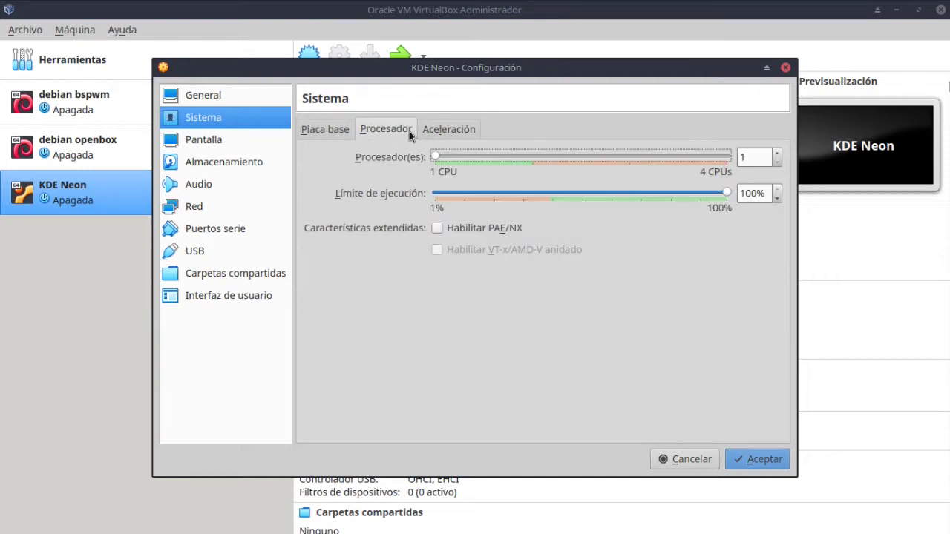
pyautogui.click(775, 152)
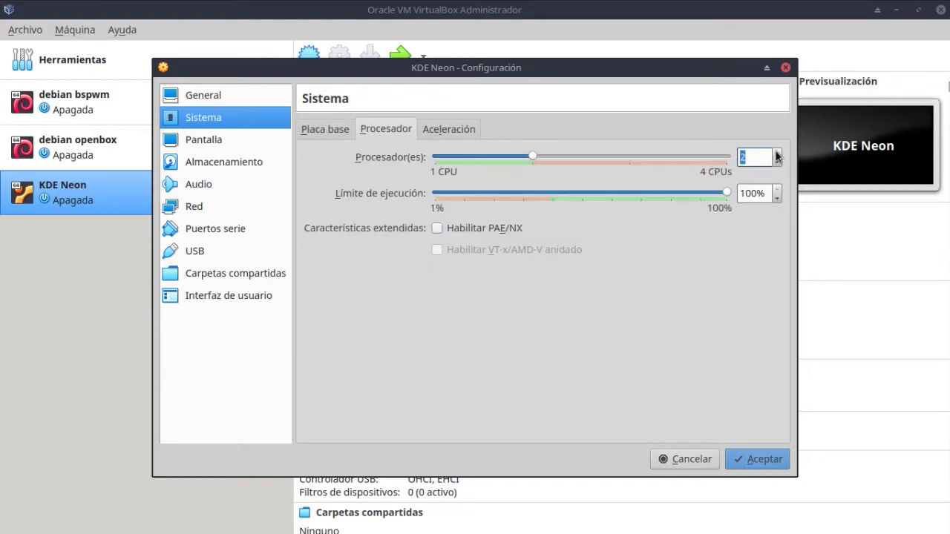
pyautogui.click(208, 140)
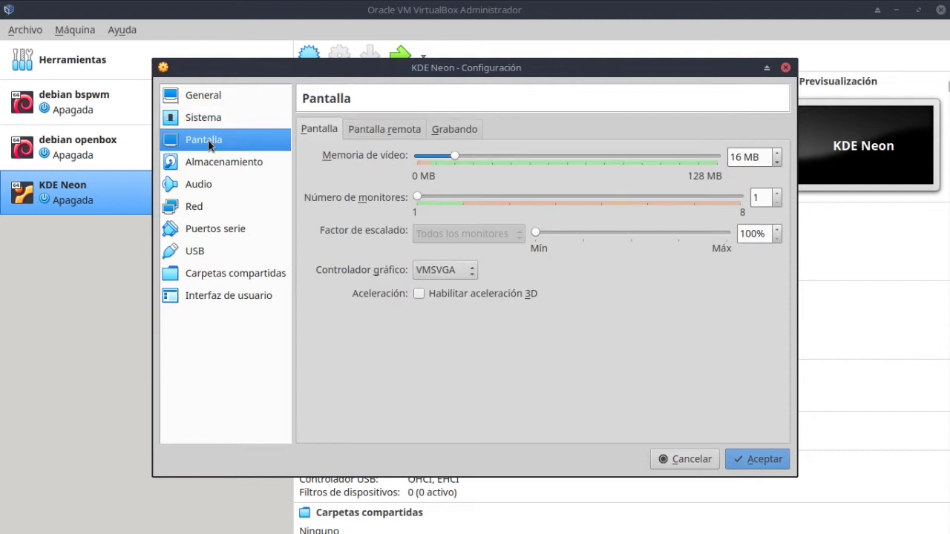
pyautogui.moveTo(455, 158); pyautogui.dragTo(736, 158)
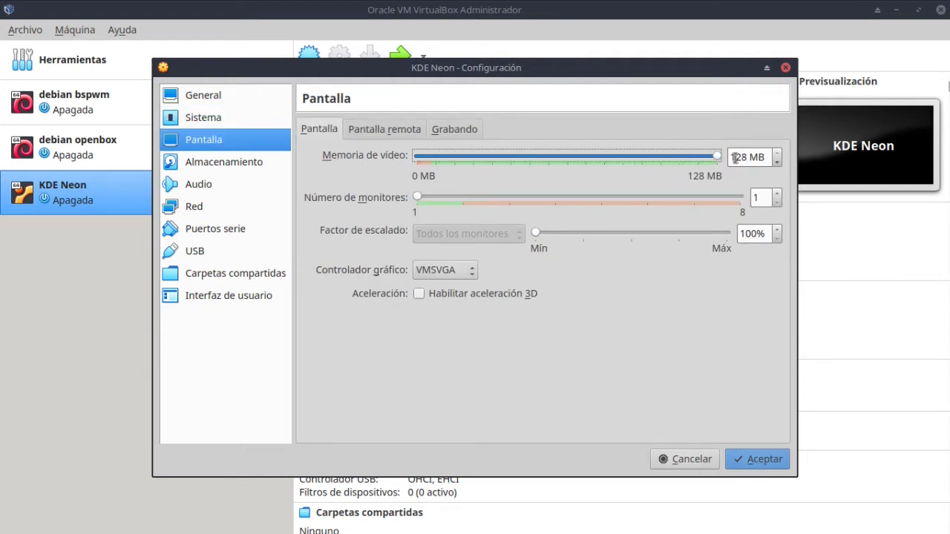
pyautogui.click(762, 459)
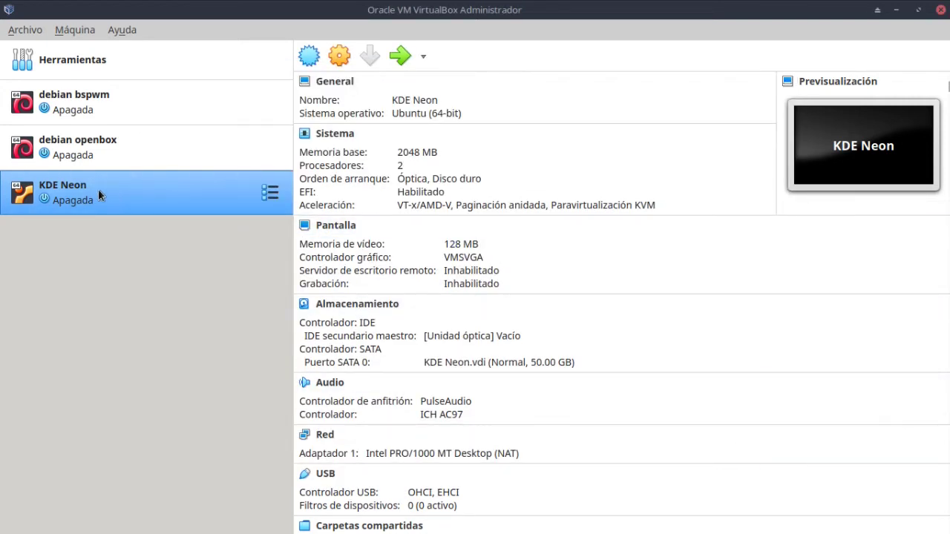
# - Start the KDE Neon machine with neon-user-20210114-0946.iso from the Downloads folder as its start-up disk
pyautogui.doubleClick(78, 191)
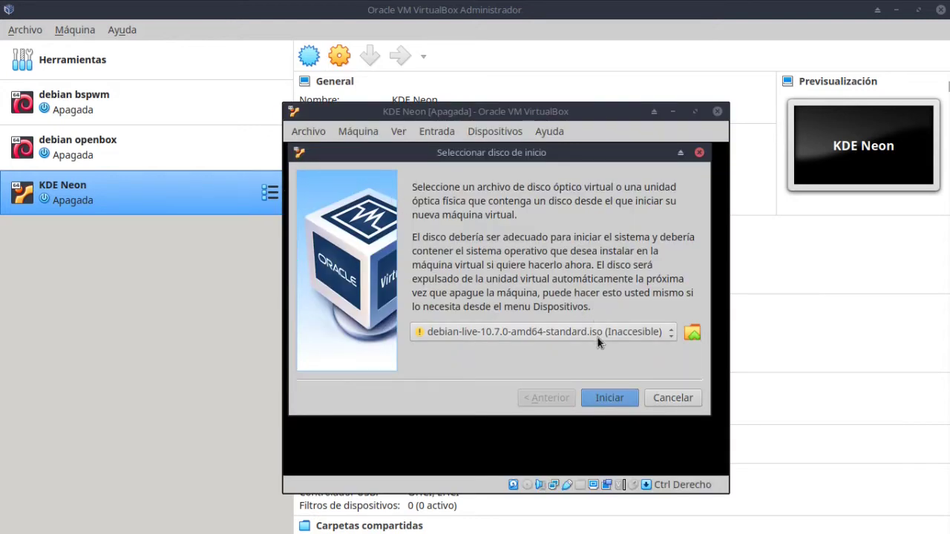
pyautogui.click(692, 334)
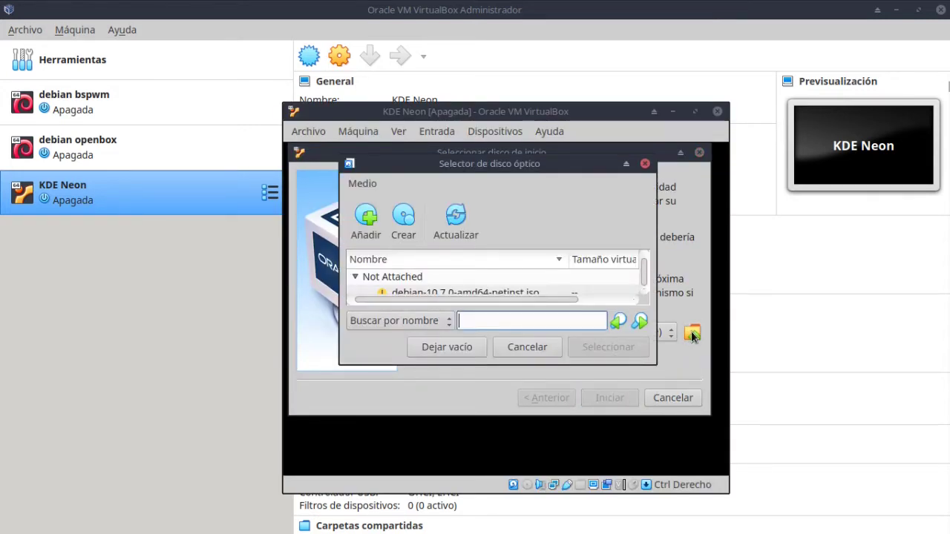
pyautogui.click(366, 216)
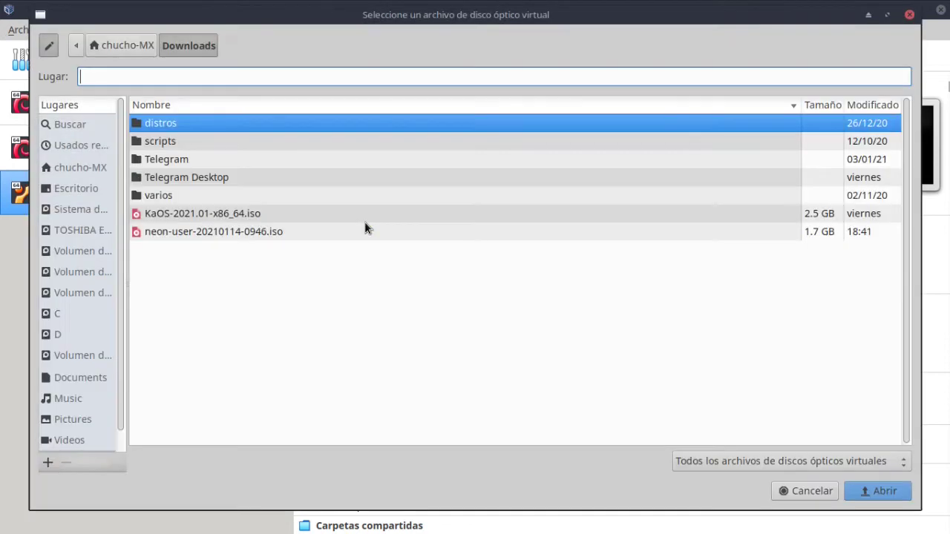
pyautogui.click(190, 231)
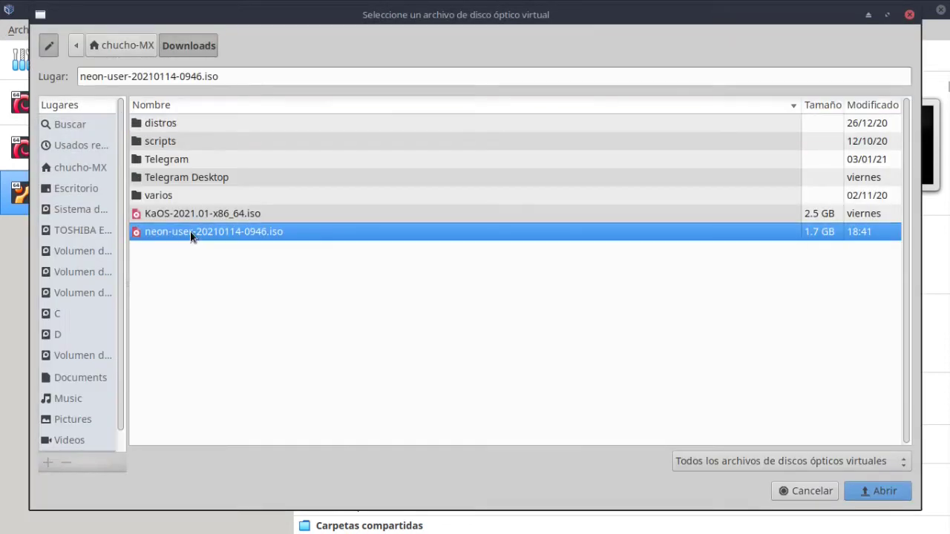
pyautogui.click(867, 492)
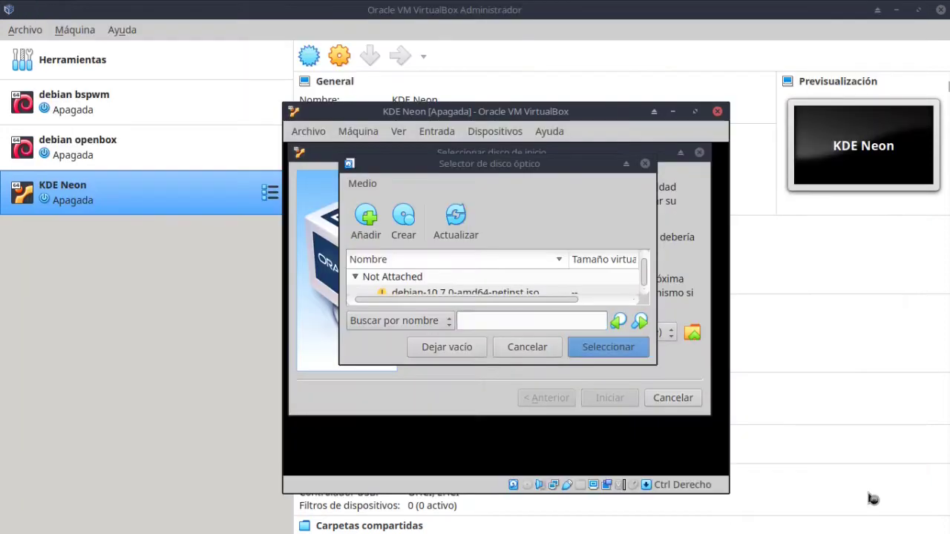
pyautogui.click(609, 348)
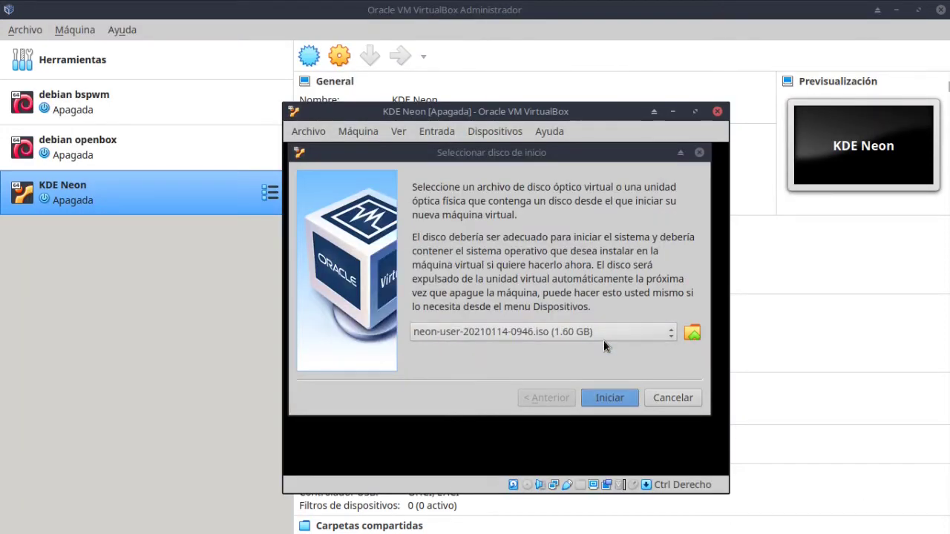
pyautogui.click(609, 398)
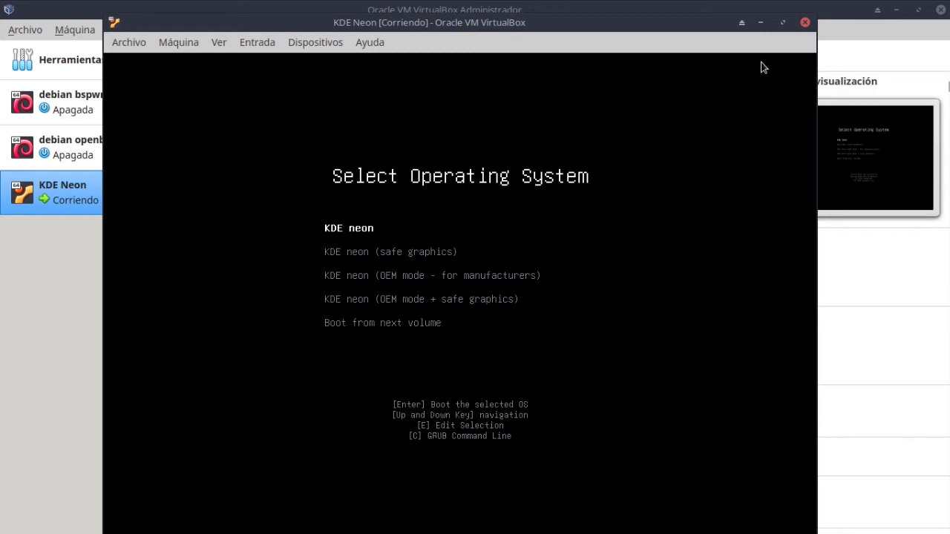
# - Switch the running virtual machine to full-screen mode with input captured, and boot the standard KDE neon entry
pyautogui.click(782, 23)
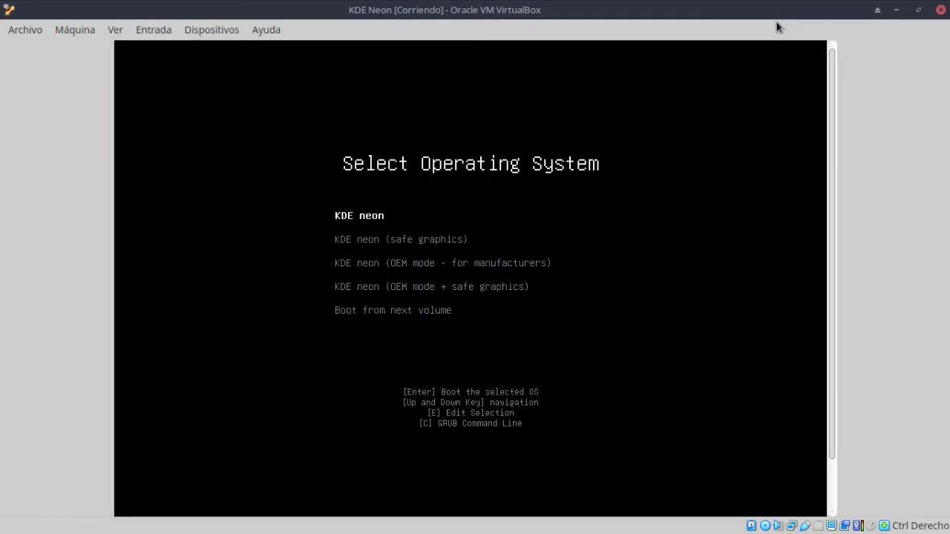
pyautogui.click(115, 32)
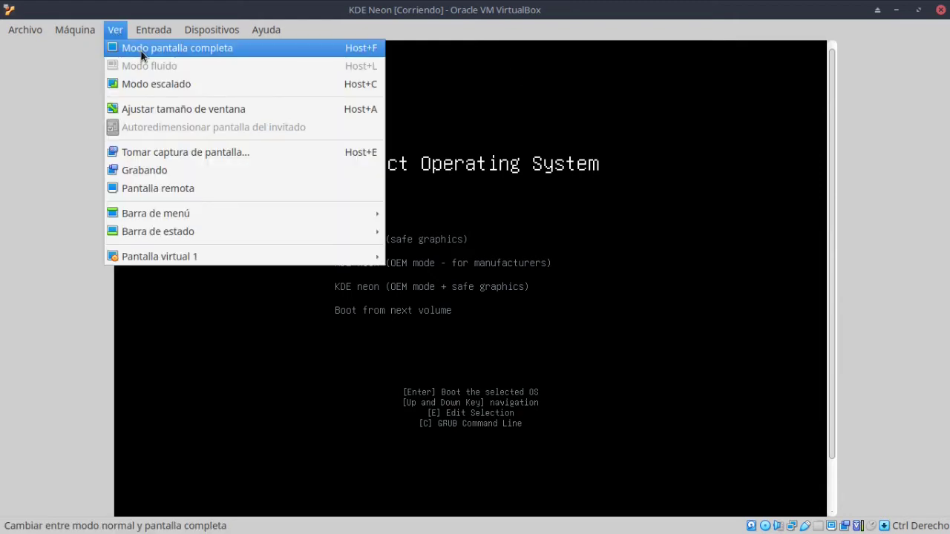
pyautogui.click(140, 49)
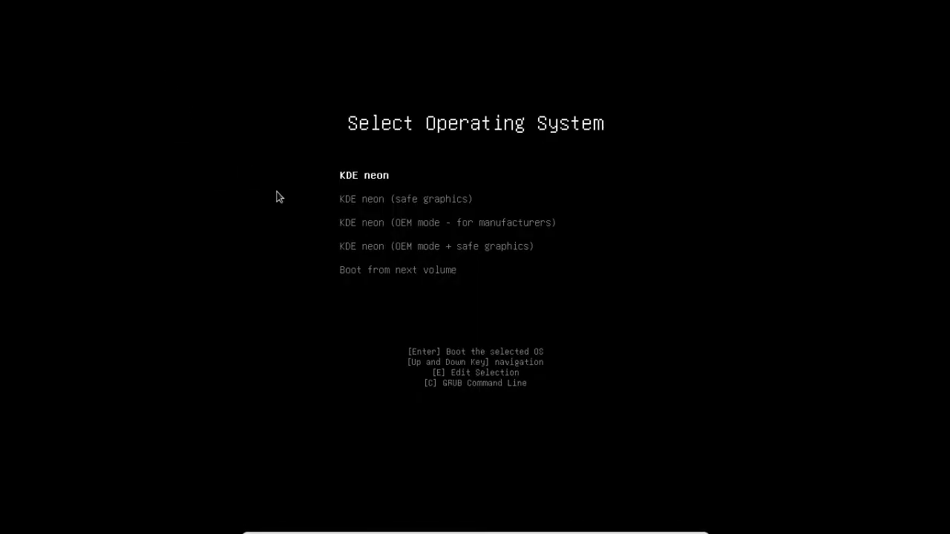
pyautogui.click(299, 305)
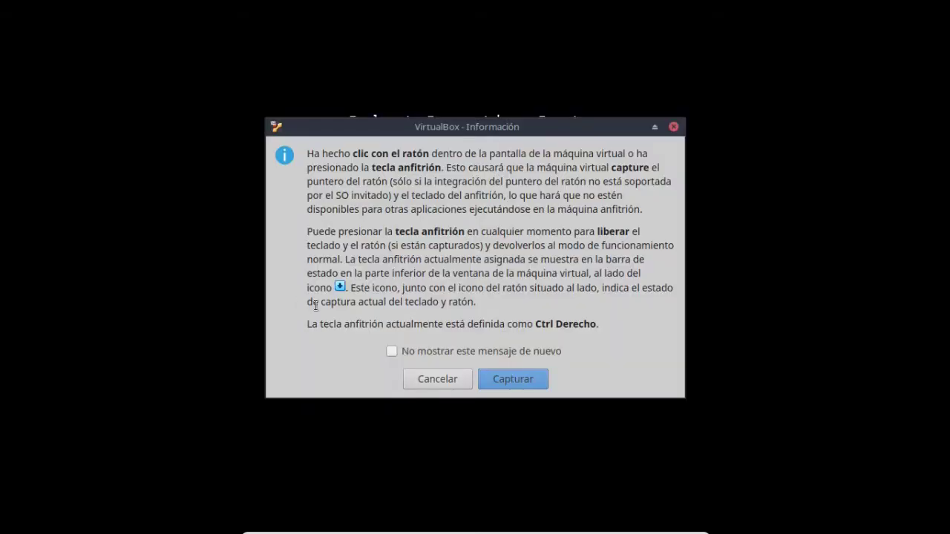
pyautogui.click(503, 379)
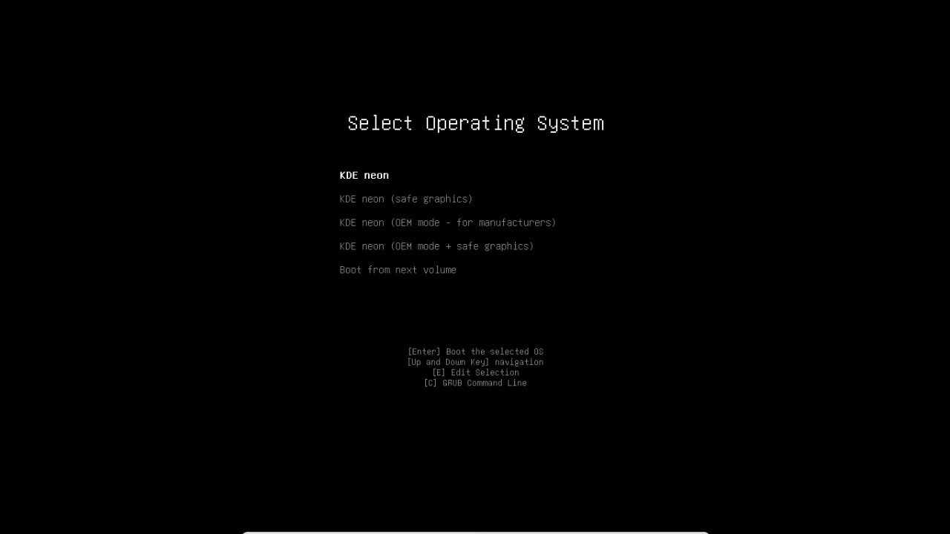
pyautogui.press('Return')
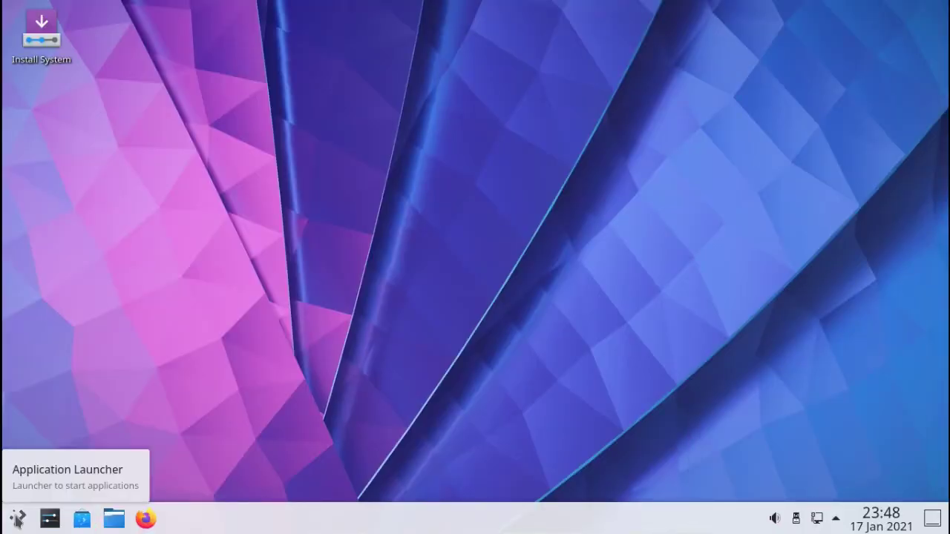
# - Open Info Center from the system applications, examine the software and hardware information, and close it
pyautogui.click(18, 519)
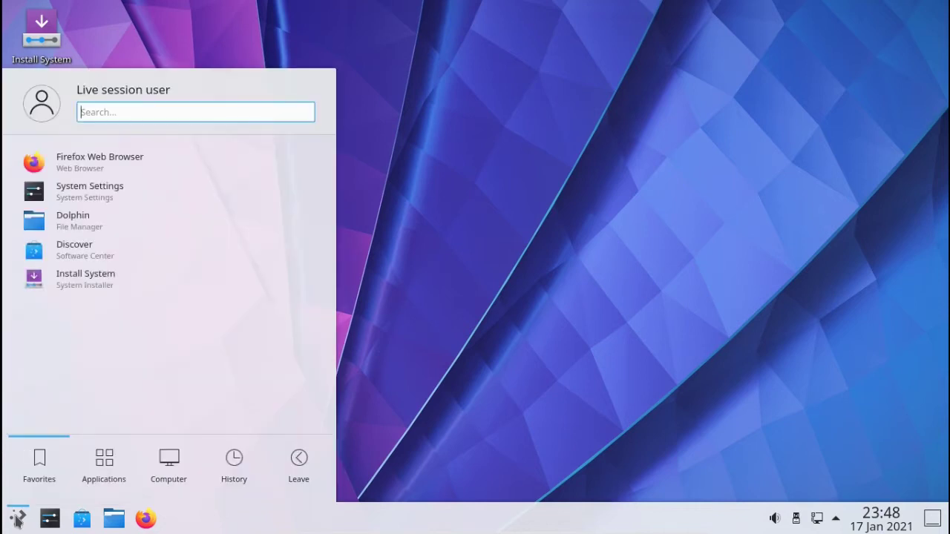
pyautogui.click(104, 461)
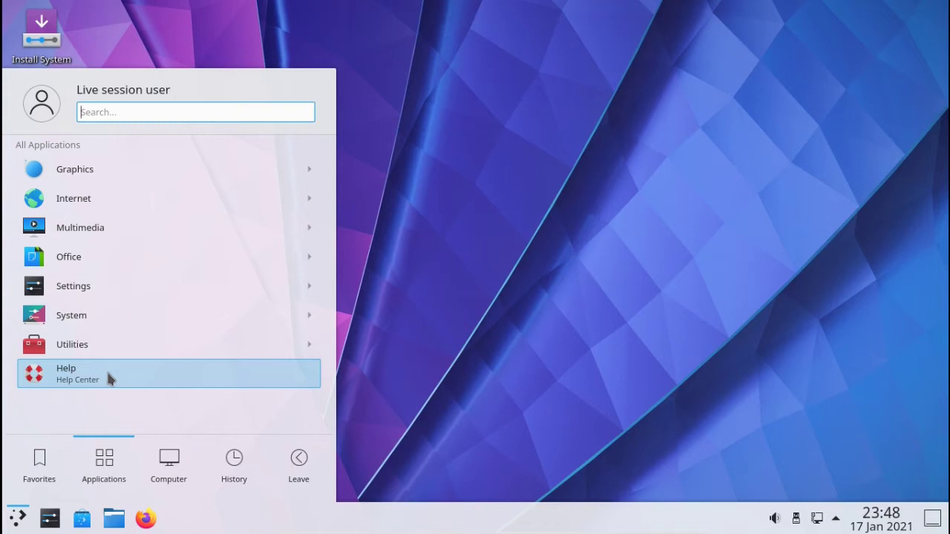
pyautogui.click(148, 316)
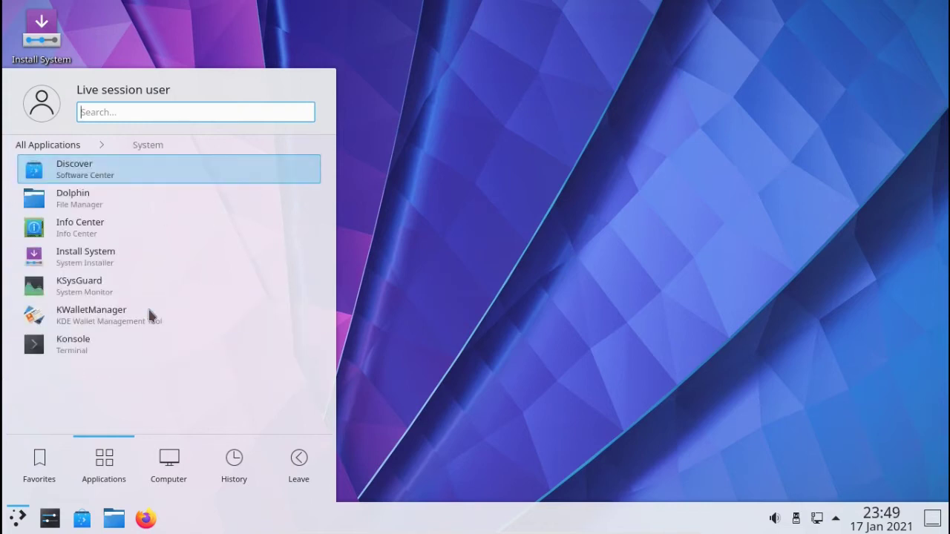
pyautogui.click(75, 230)
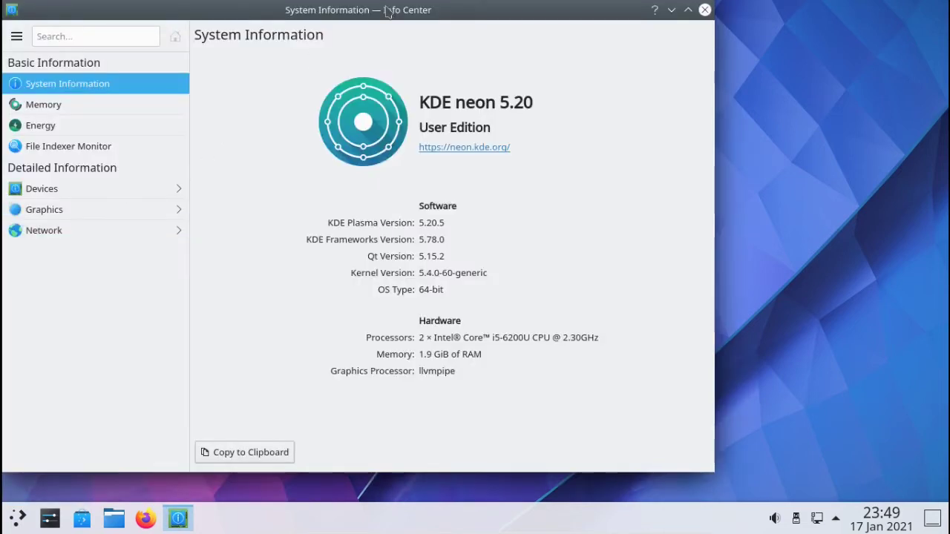
pyautogui.moveTo(357, 10); pyautogui.dragTo(497, 16)
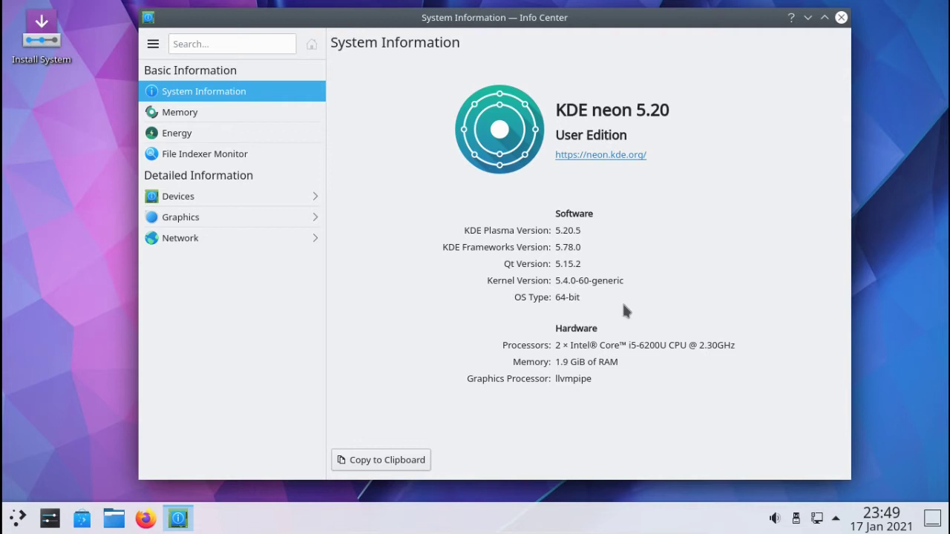
pyautogui.click(841, 17)
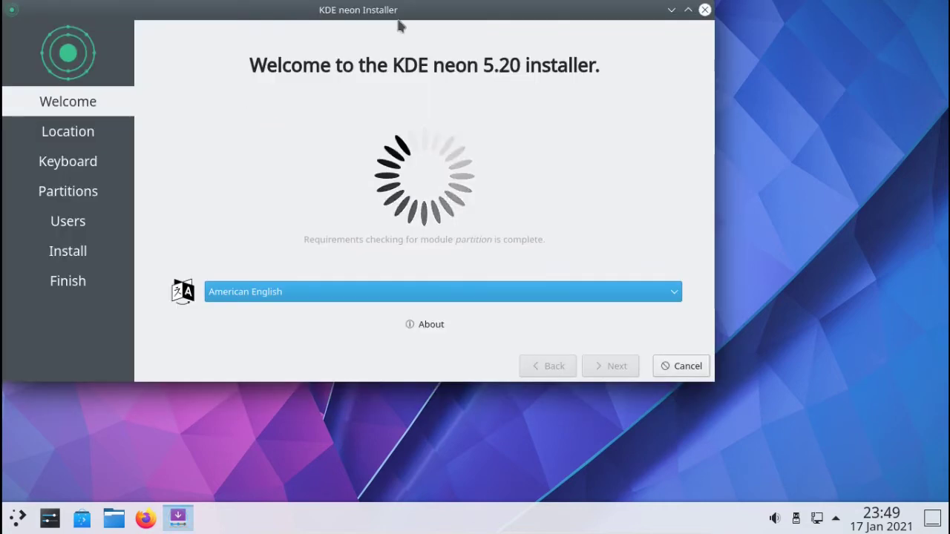
# - Maximize the KDE neon installer, set its language to español de España and continue to the location page
pyautogui.moveTo(398, 25); pyautogui.dragTo(517, 55)
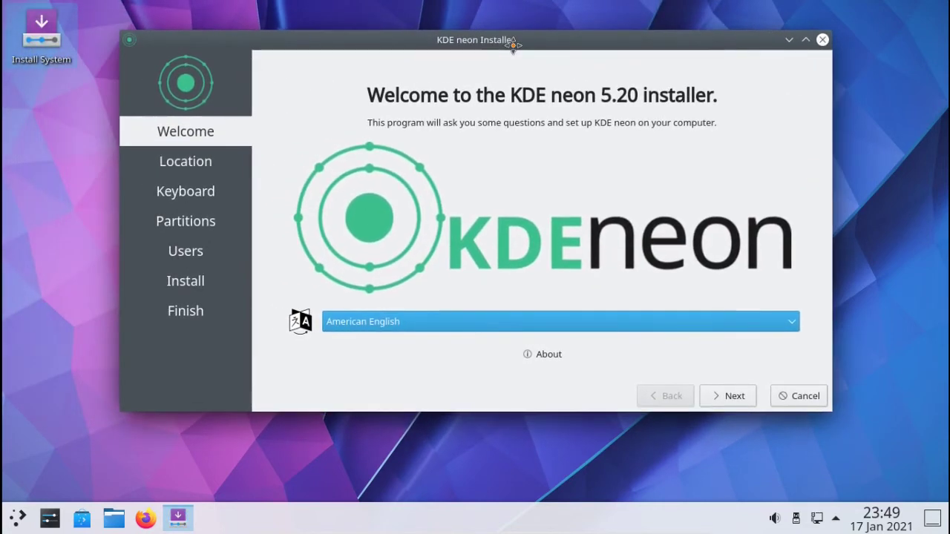
pyautogui.click(806, 39)
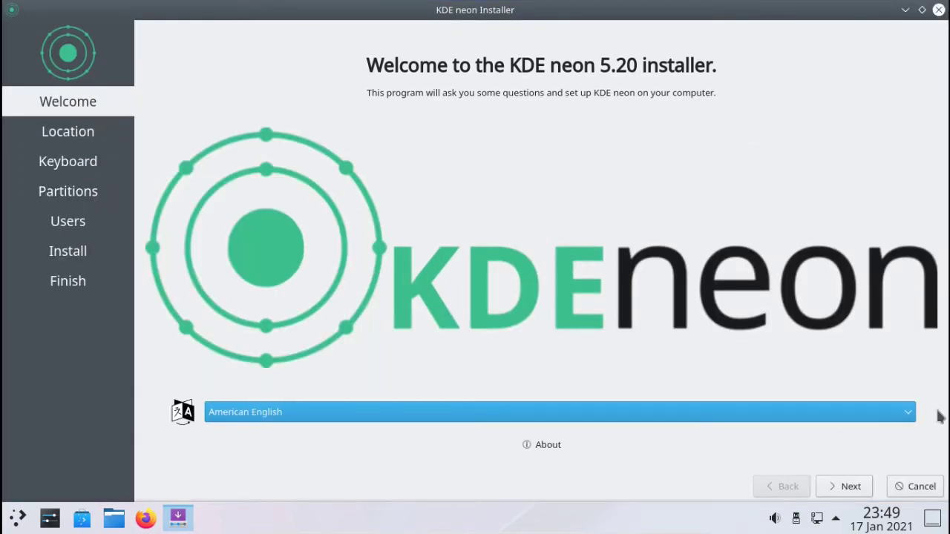
pyautogui.click(908, 413)
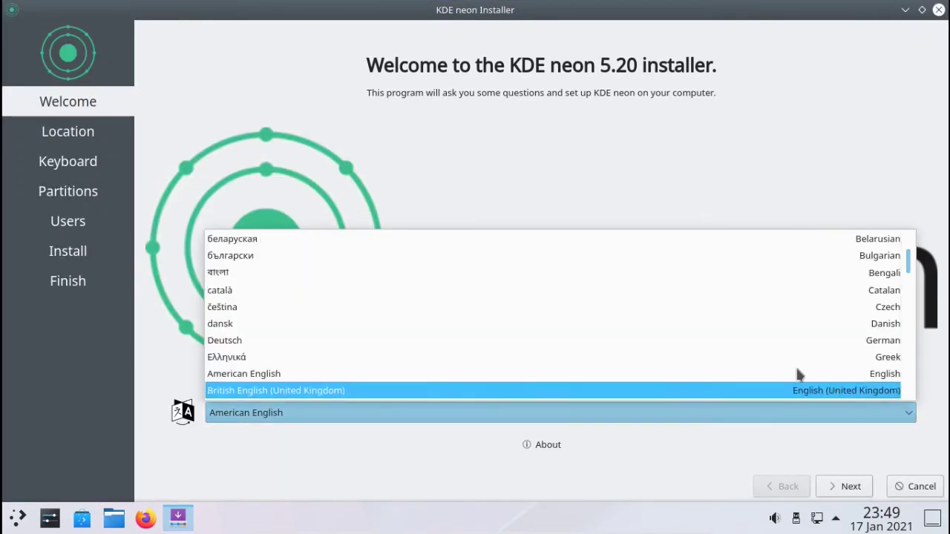
pyautogui.scroll(-6, 665, 338)
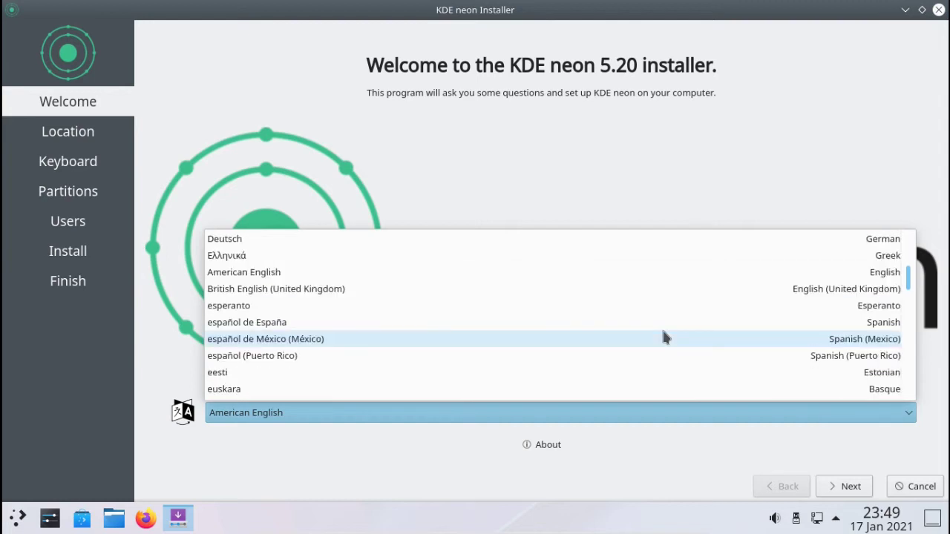
pyautogui.scroll(-6, 664, 333)
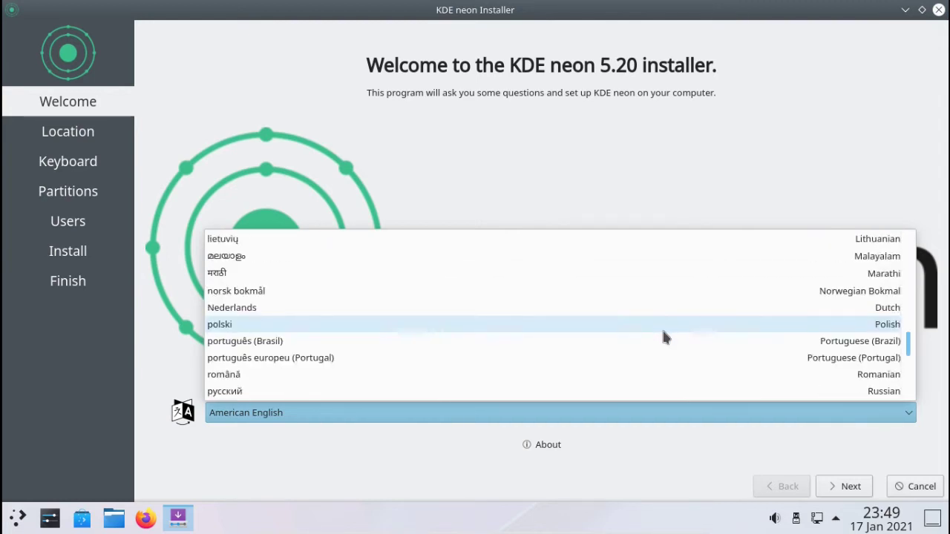
pyautogui.scroll(-1, 663, 338)
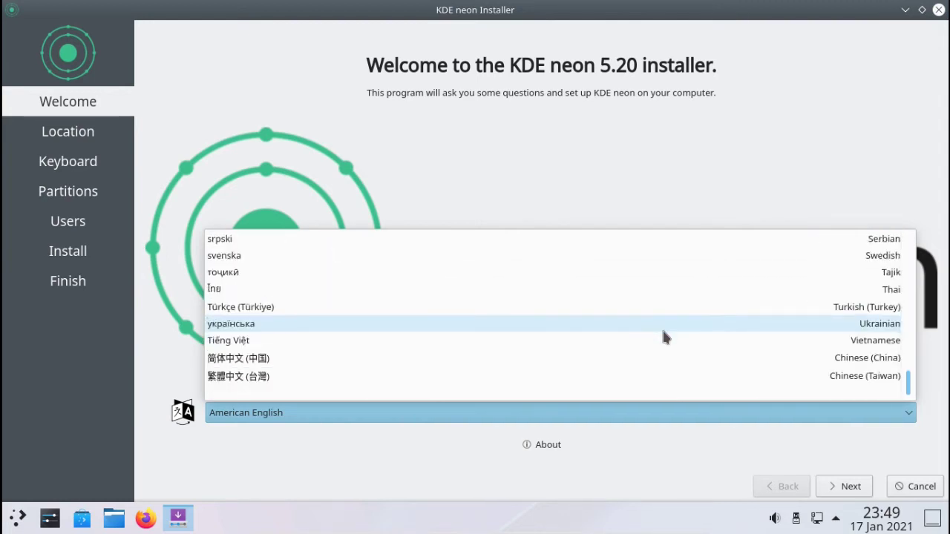
pyautogui.scroll(1, 664, 338)
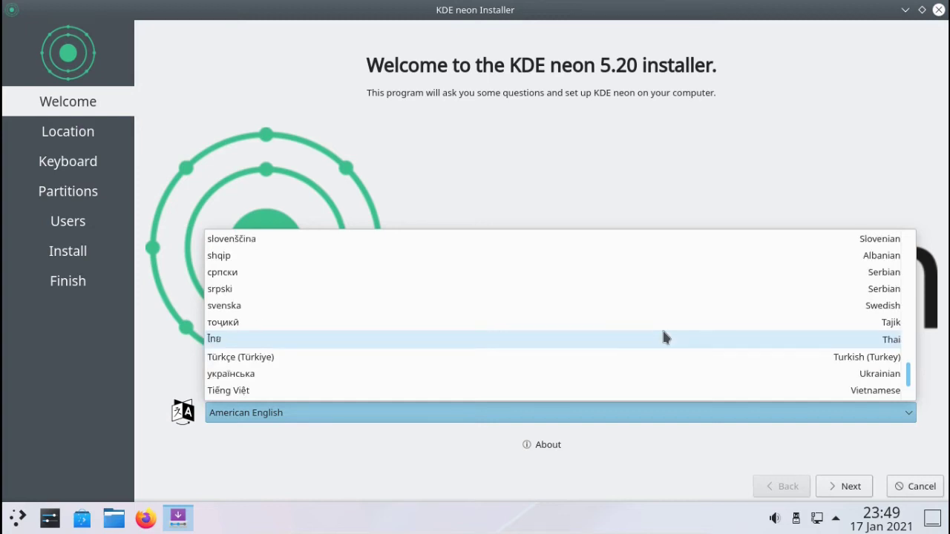
pyautogui.scroll(2, 663, 338)
pyautogui.scroll(9, 665, 338)
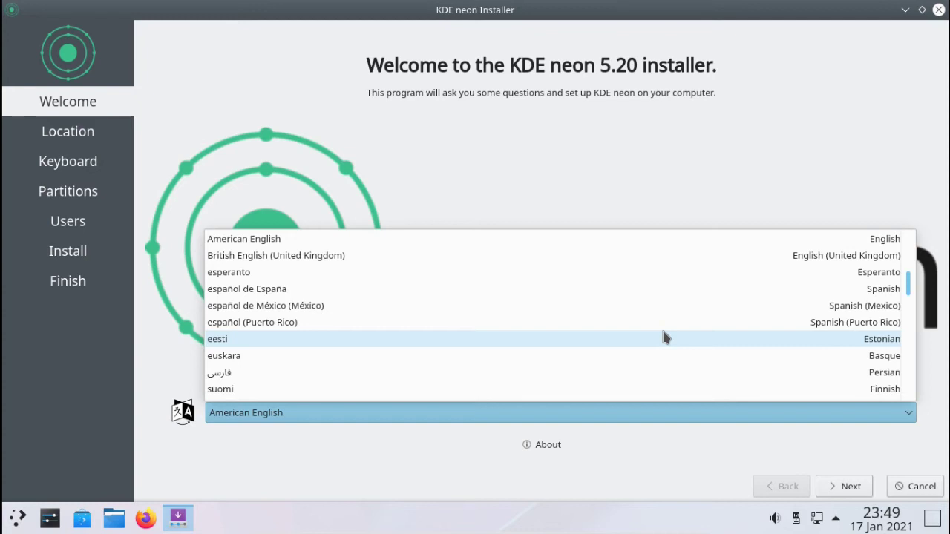
pyautogui.click(463, 289)
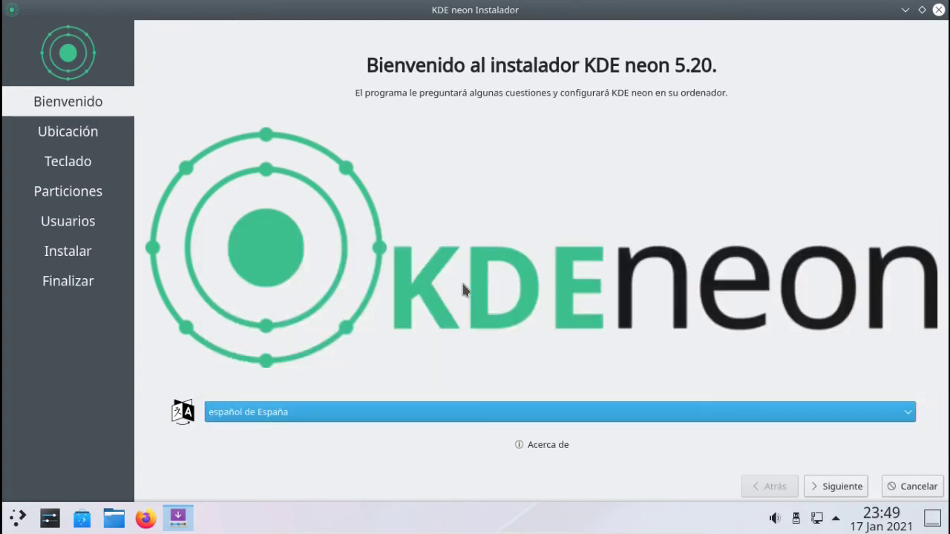
pyautogui.click(836, 490)
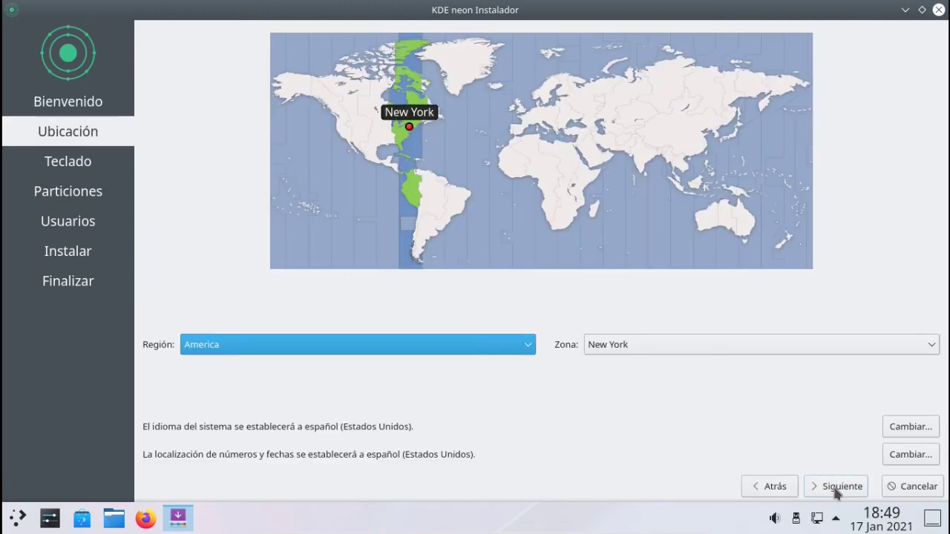
# - Set the location to the Bogota time zone and accept the default Spanish keyboard layout
pyautogui.click(410, 174)
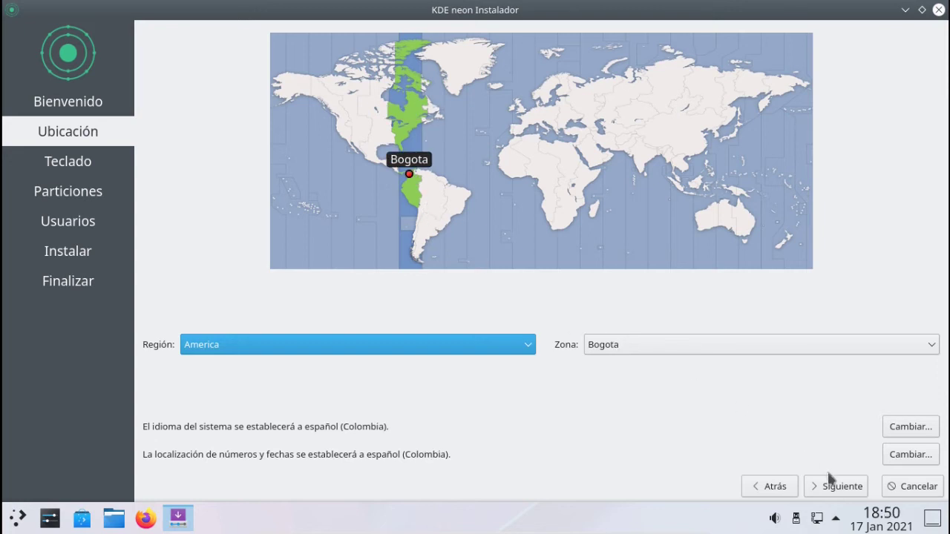
pyautogui.click(833, 495)
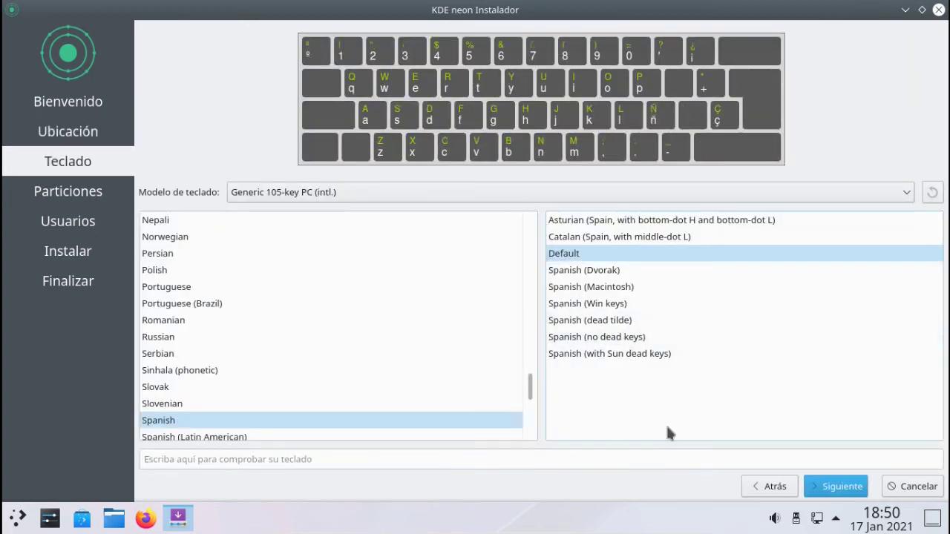
pyautogui.click(819, 490)
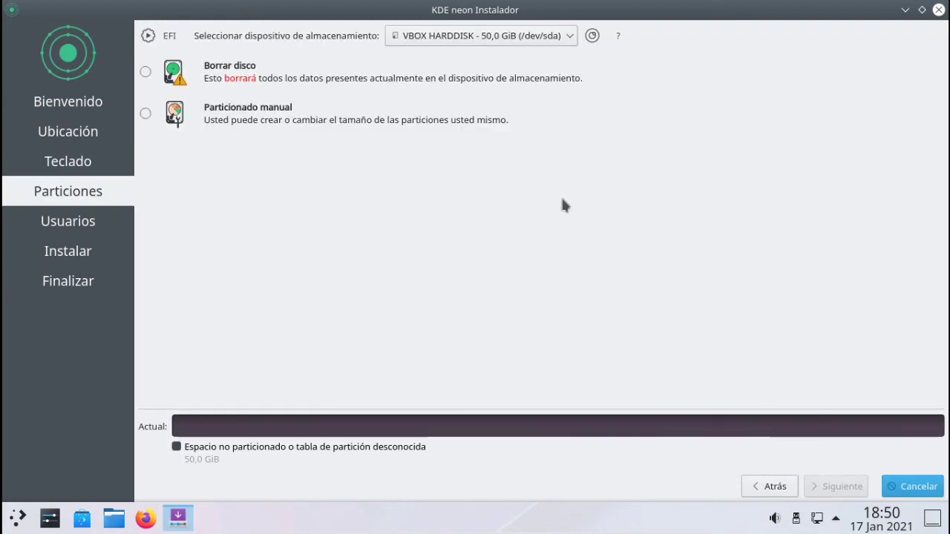
# - Choose to erase the entire VBOX HARDDISK for the installation, without encryption, and continue to the user setup
pyautogui.click(146, 72)
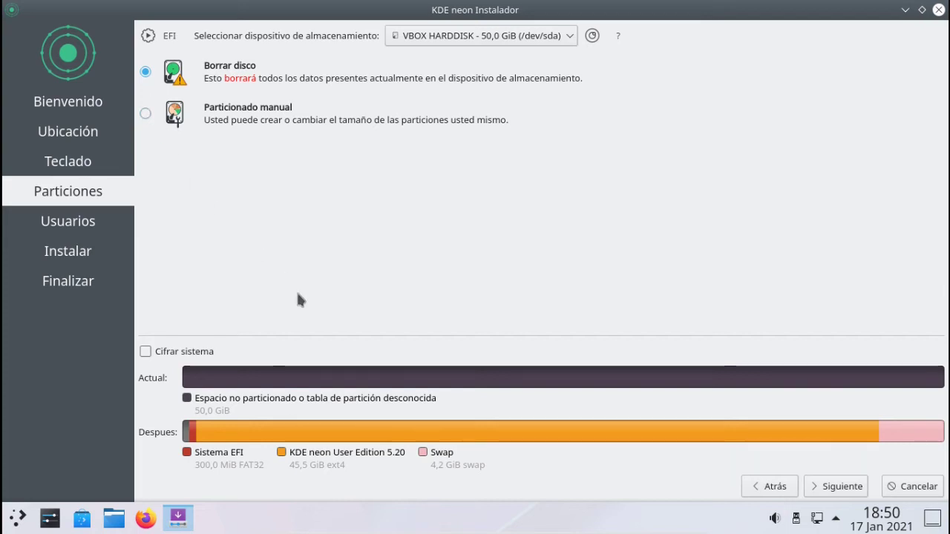
pyautogui.click(850, 489)
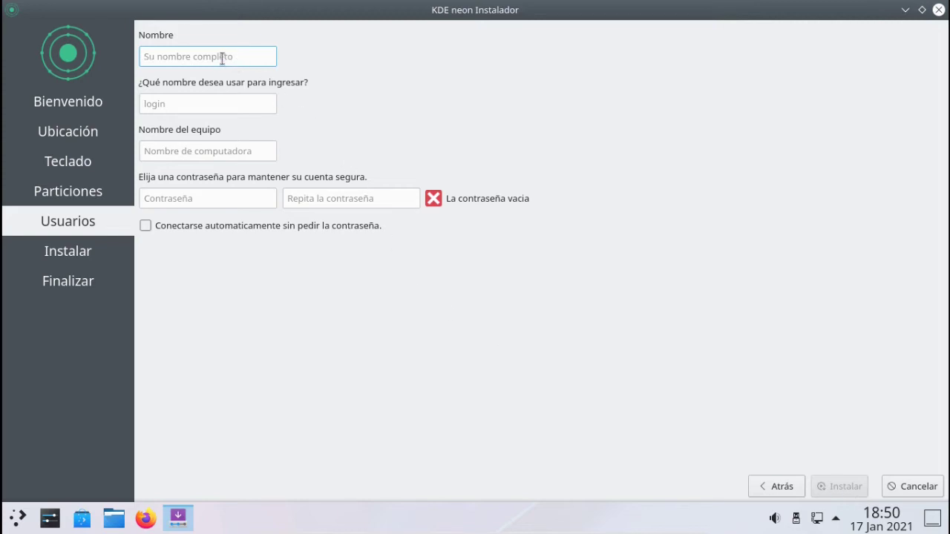
# - Enter Linux en Casa as the account's full name and linuxencasa as its login name
pyautogui.write('Linux en Casa')
pyautogui.press('Tab')
pyautogui.write('linuxencasa')
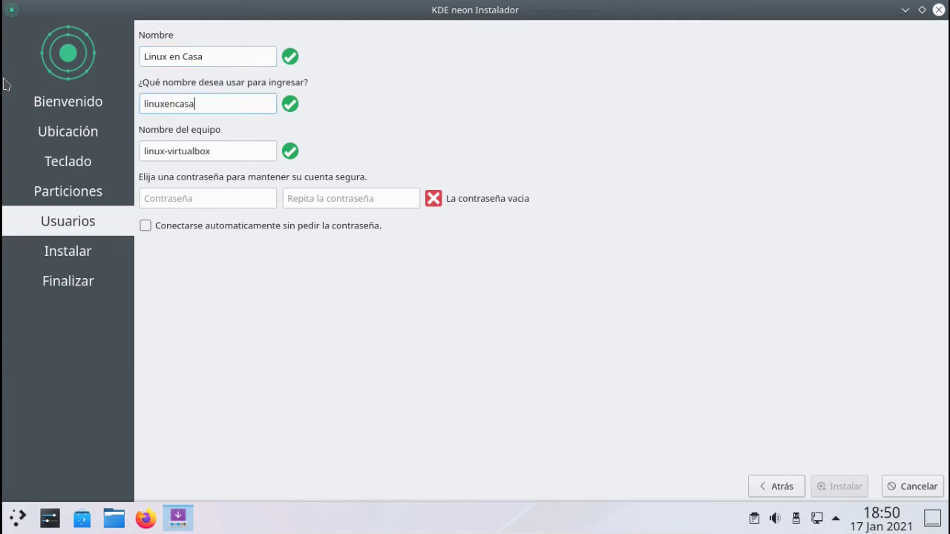
# - Set the computer's name to KDE-Neon-VM in the installer's user setup
pyautogui.press('Tab')
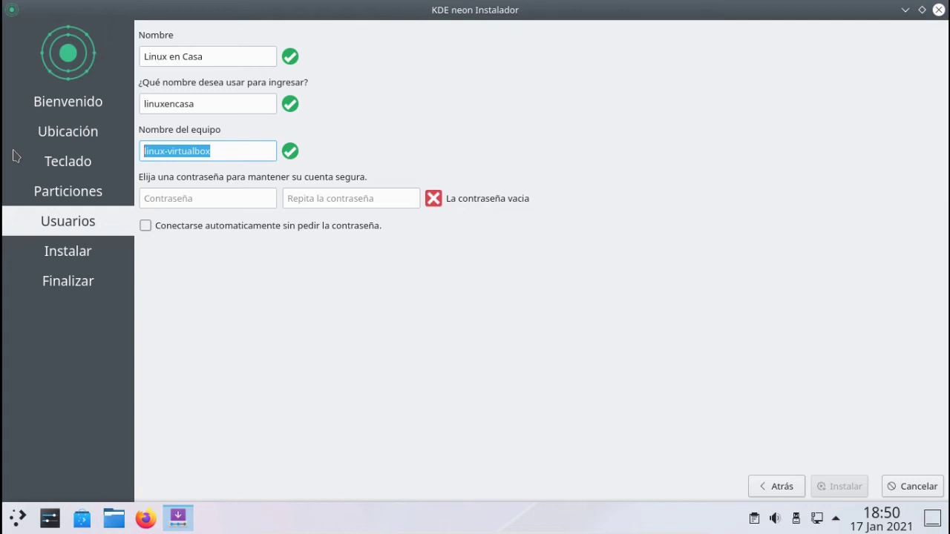
pyautogui.write('KDE-N')
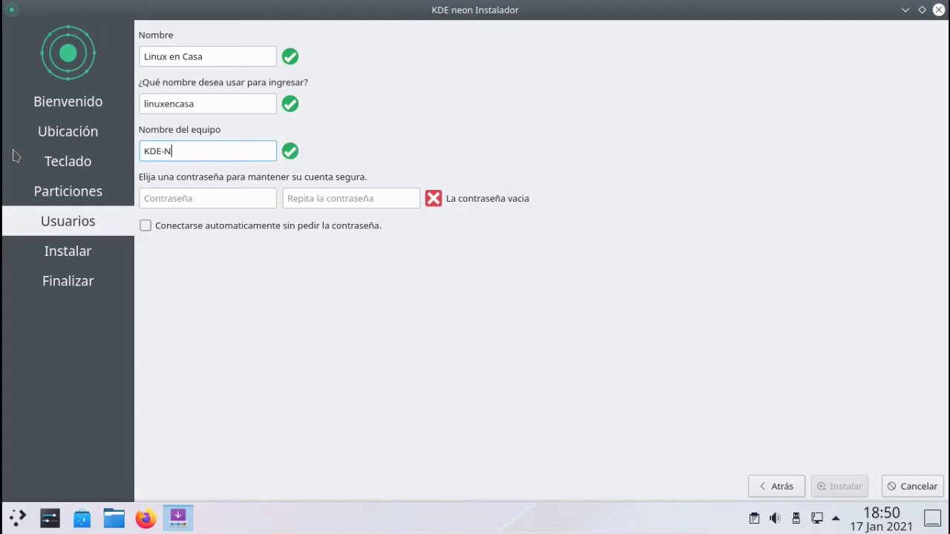
pyautogui.write('eon-VM')
# - Enter the account password and repeat it in the confirmation field
pyautogui.click(183, 198)
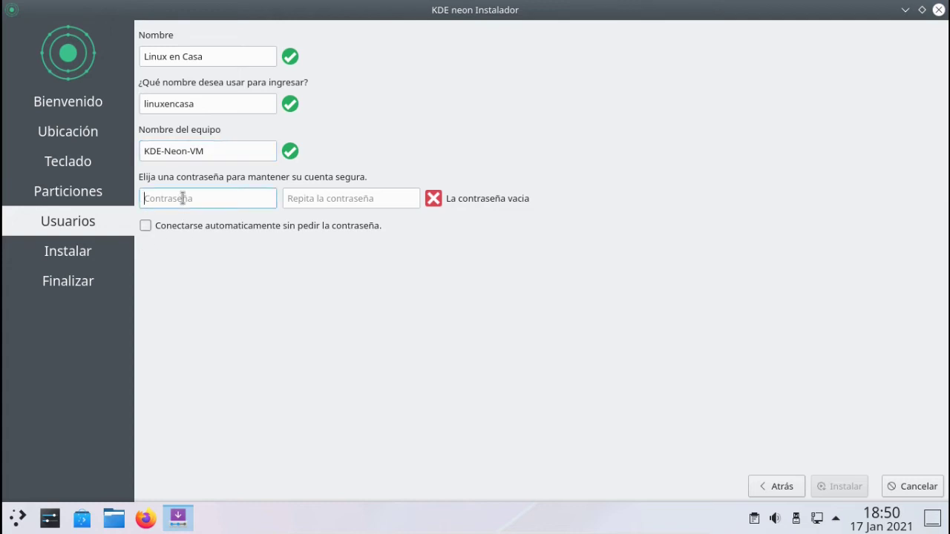
pyautogui.write('******')
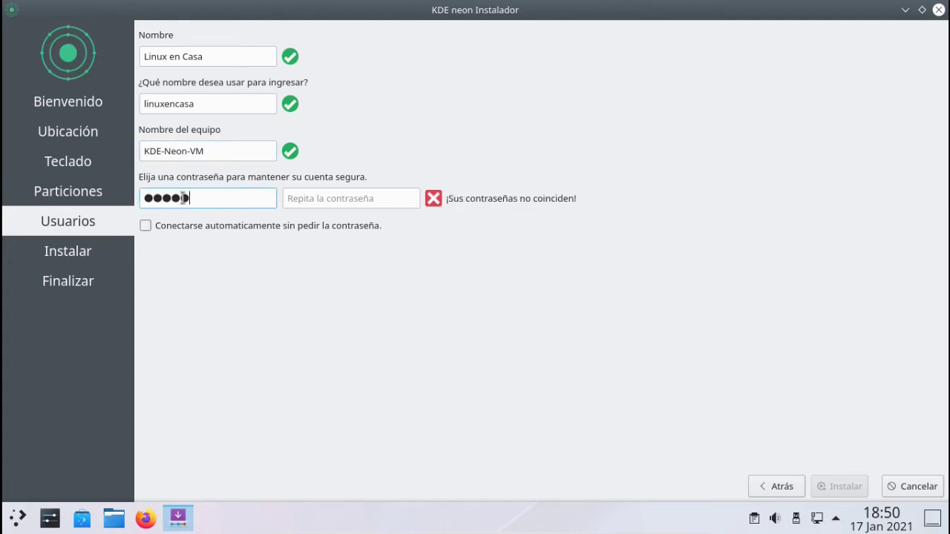
pyautogui.write('***')
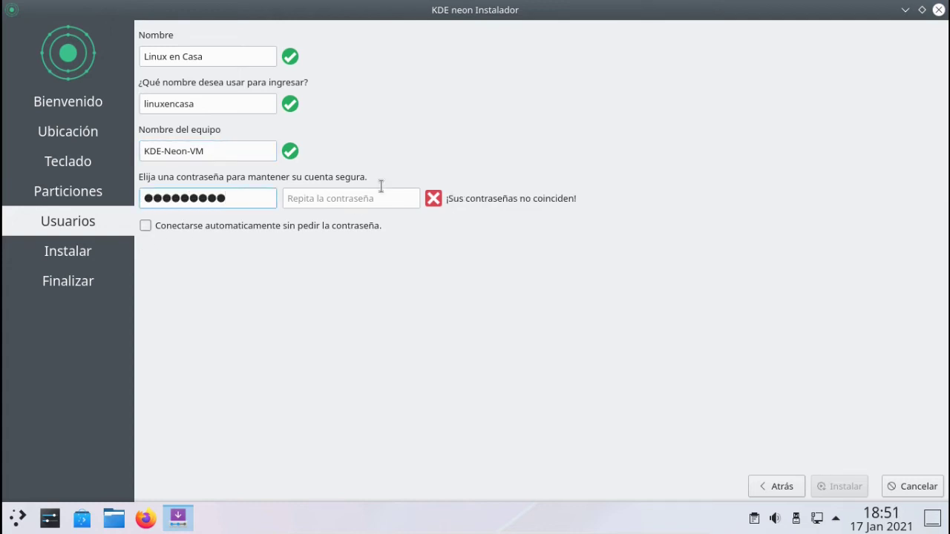
pyautogui.click(361, 198)
pyautogui.write('*****')
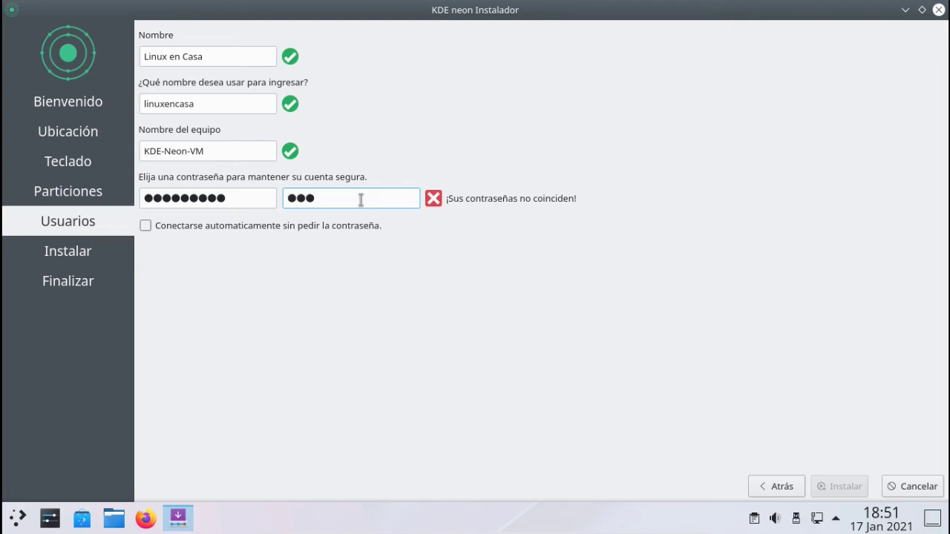
pyautogui.write('****')
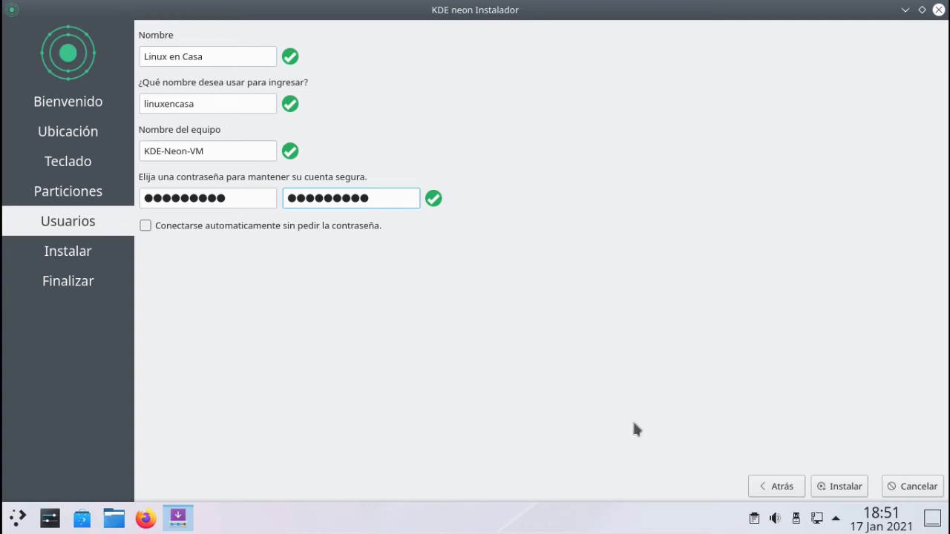
# - Install KDE neon with these settings and finish the installer with the immediate restart option enabled
pyautogui.click(845, 489)
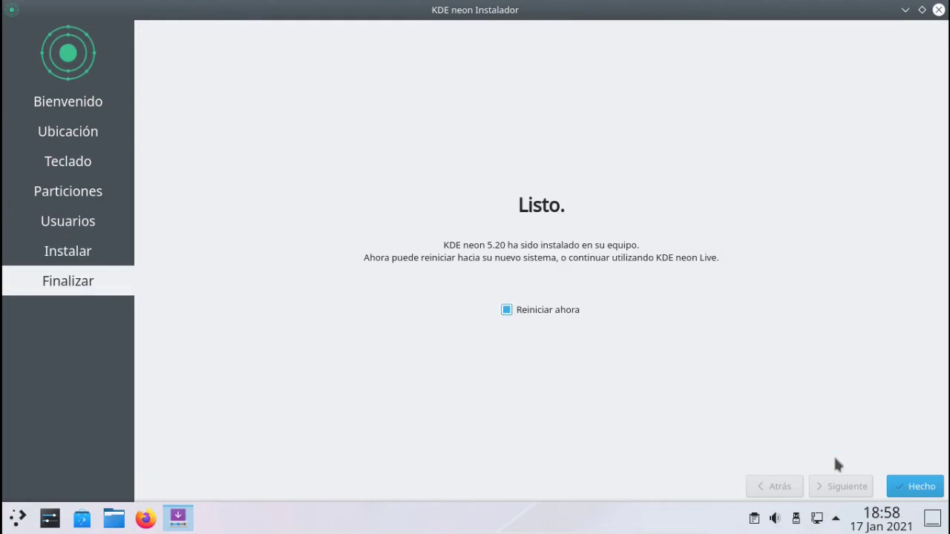
pyautogui.click(920, 486)
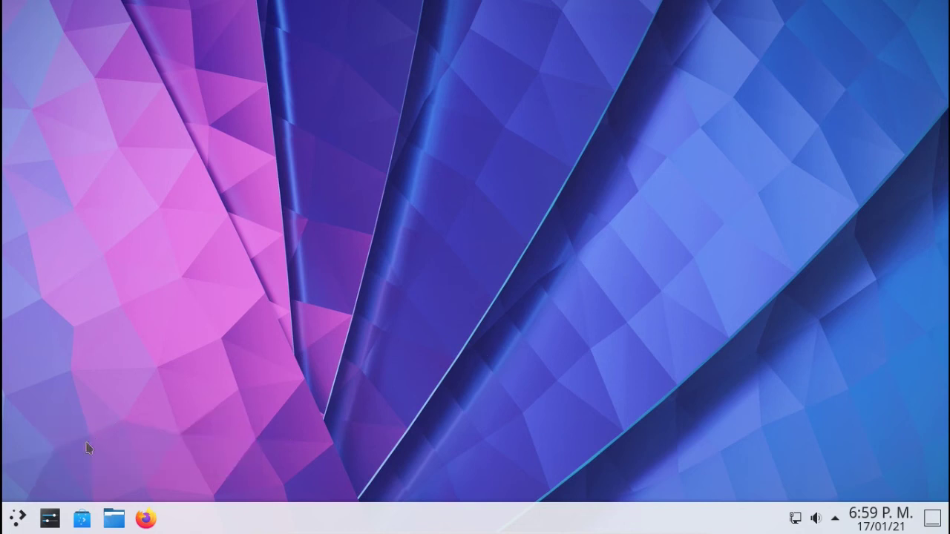
# - Open the Info Center from the Sistema applications, review the software versions and hardware in a maximized window, and close it
pyautogui.click(18, 521)
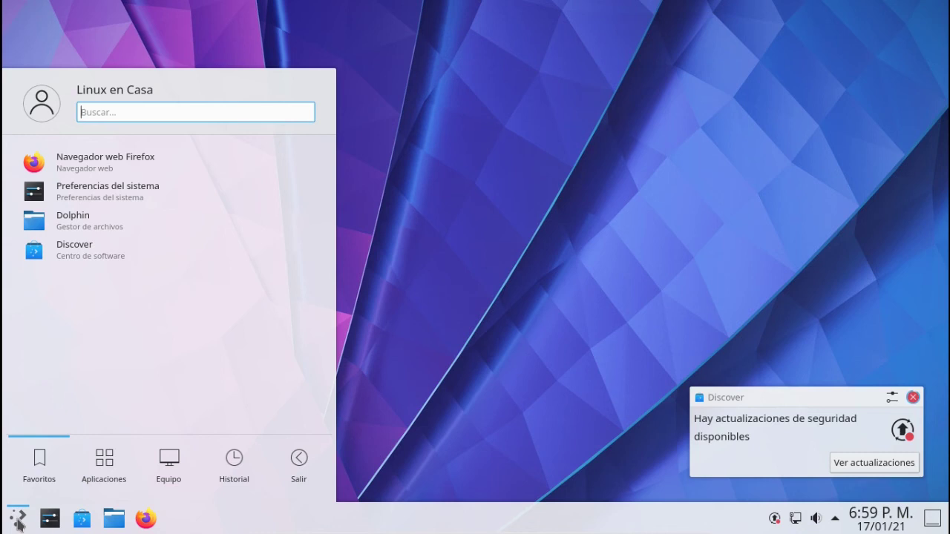
pyautogui.click(106, 460)
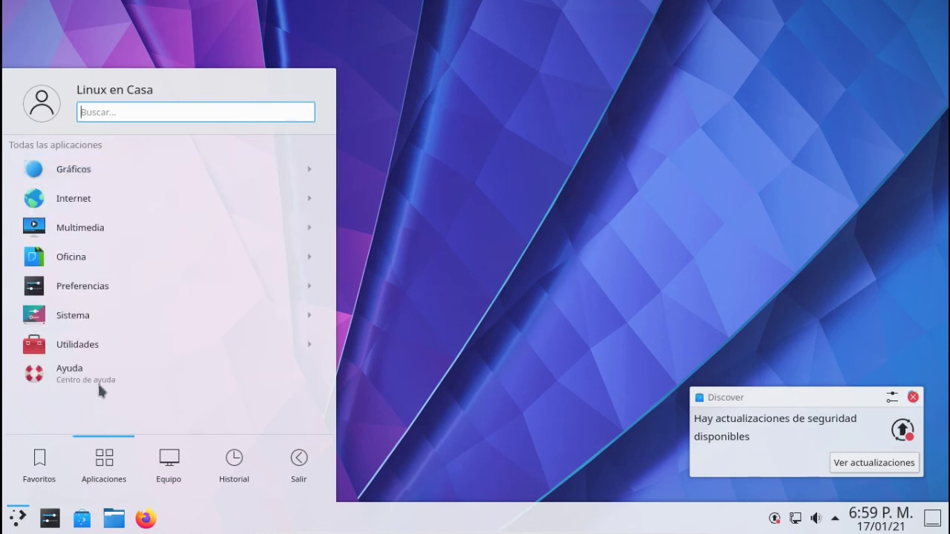
pyautogui.click(96, 315)
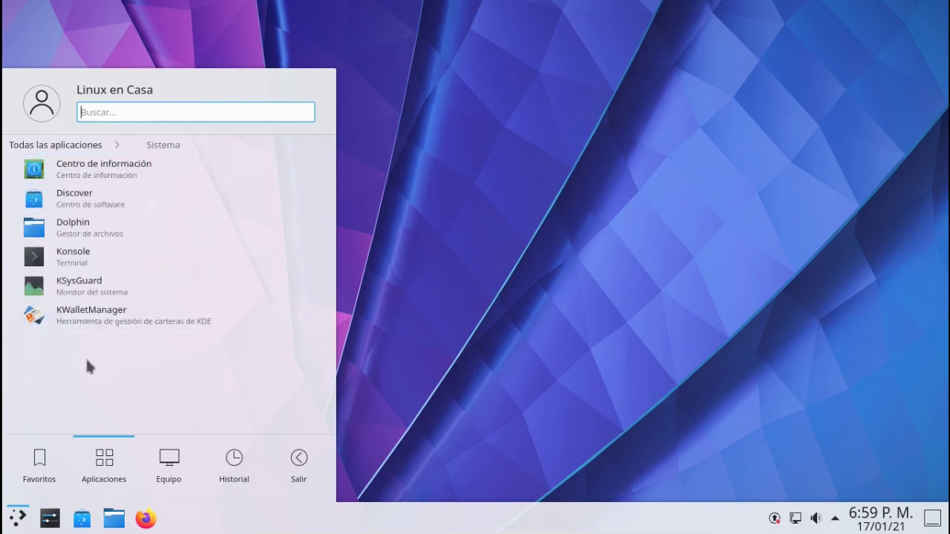
pyautogui.click(69, 169)
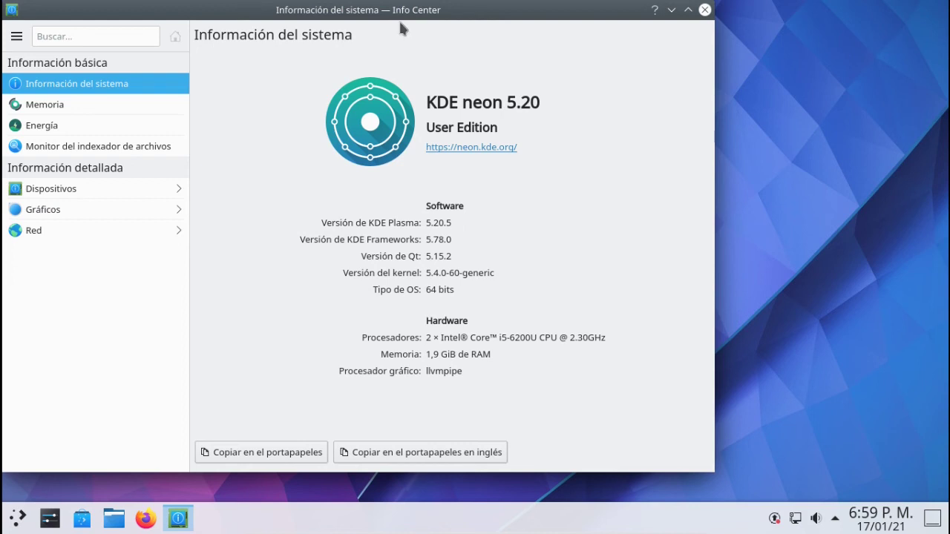
pyautogui.moveTo(397, 19); pyautogui.dragTo(480, 35)
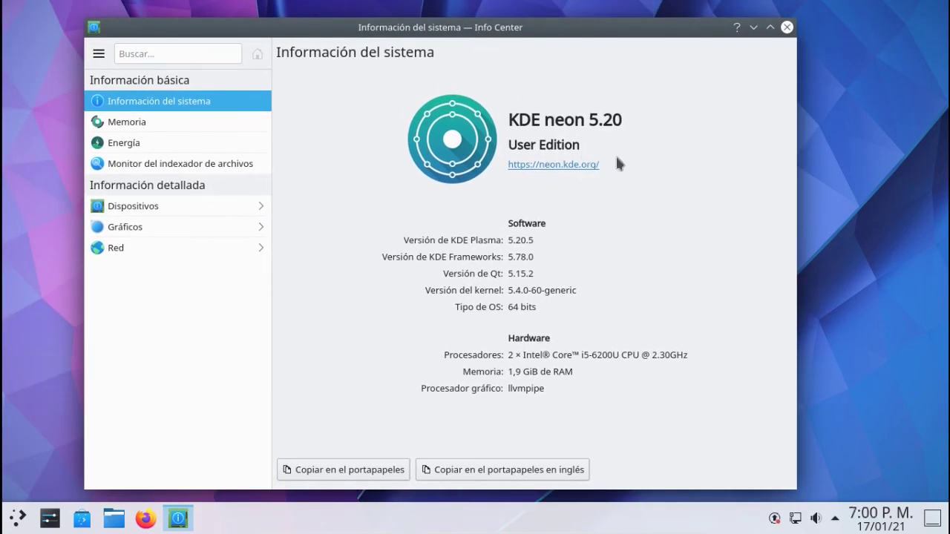
pyautogui.click(769, 27)
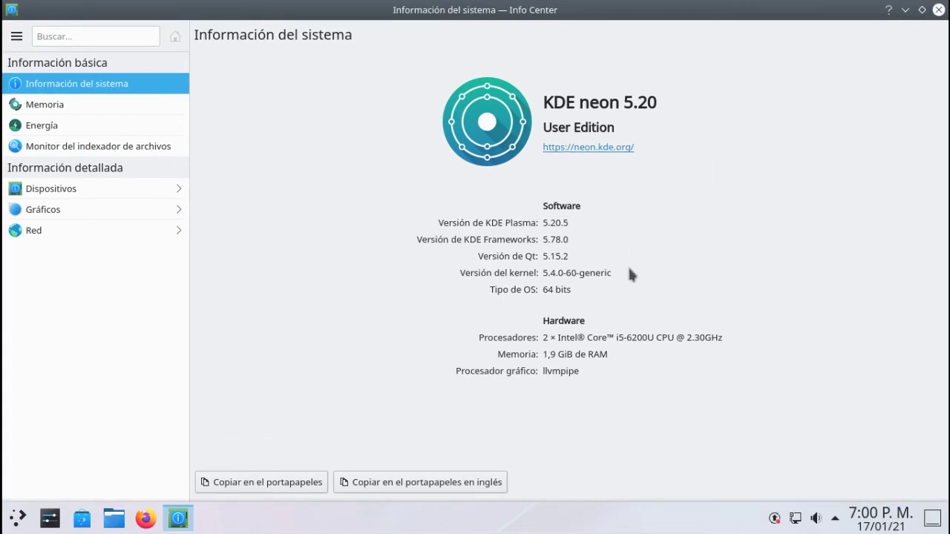
pyautogui.click(939, 11)
# - Open Konsole and install neofetch with the command sudo apt install neofetch
pyautogui.click(17, 518)
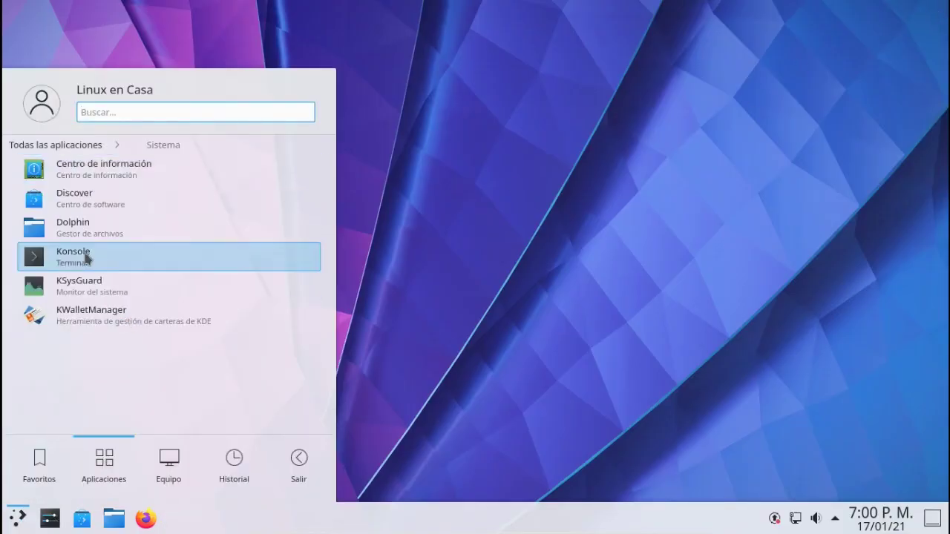
pyautogui.click(84, 257)
pyautogui.write('sudo apt install neofetch')
pyautogui.press('Return')
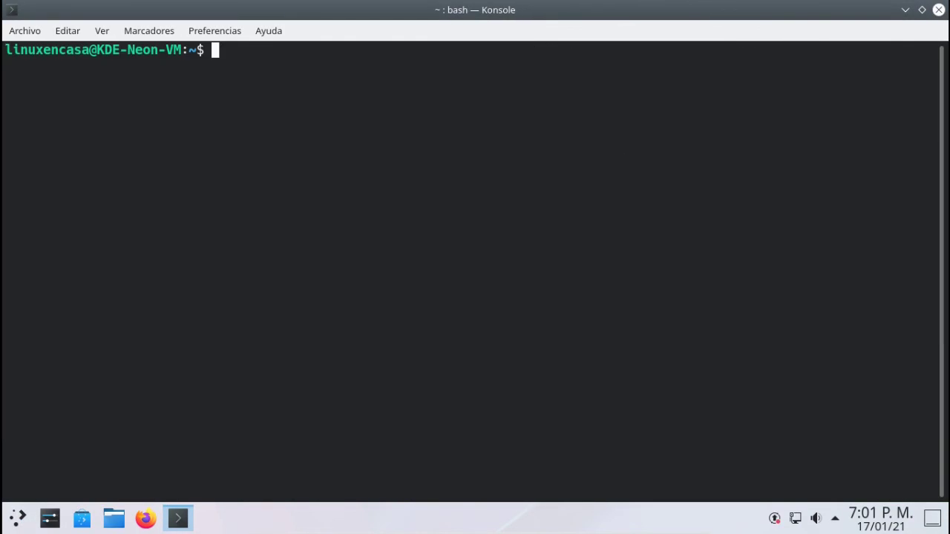
# - Run neofetch in the terminal to show the system's details
pyautogui.write('neofetch')
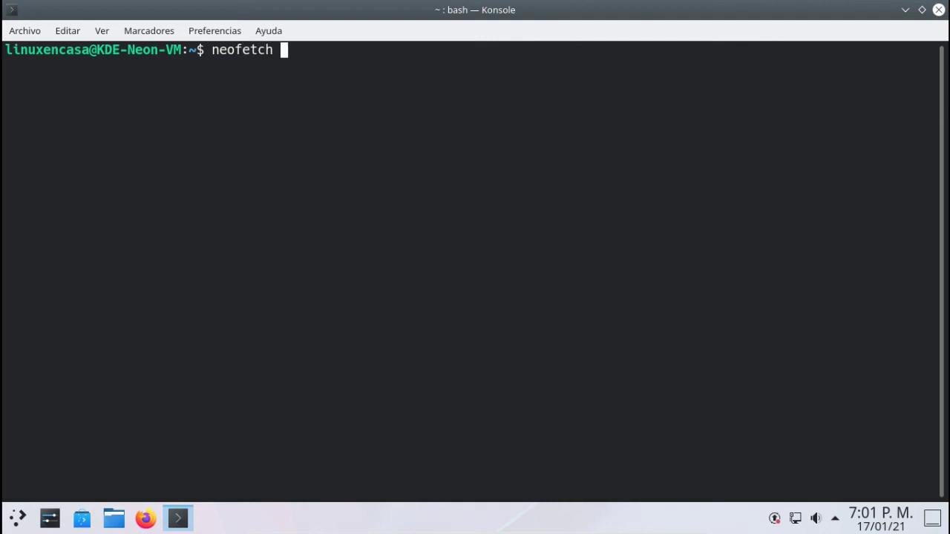
pyautogui.press('Return')
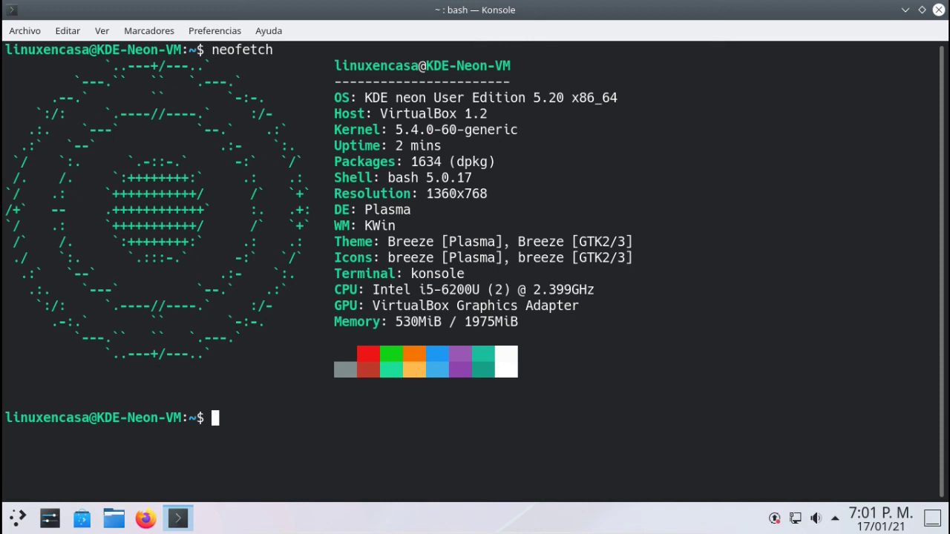
# - Check disk usage with df -h and memory usage with free -h in the terminal
pyautogui.write('df -h')
pyautogui.press('Return')
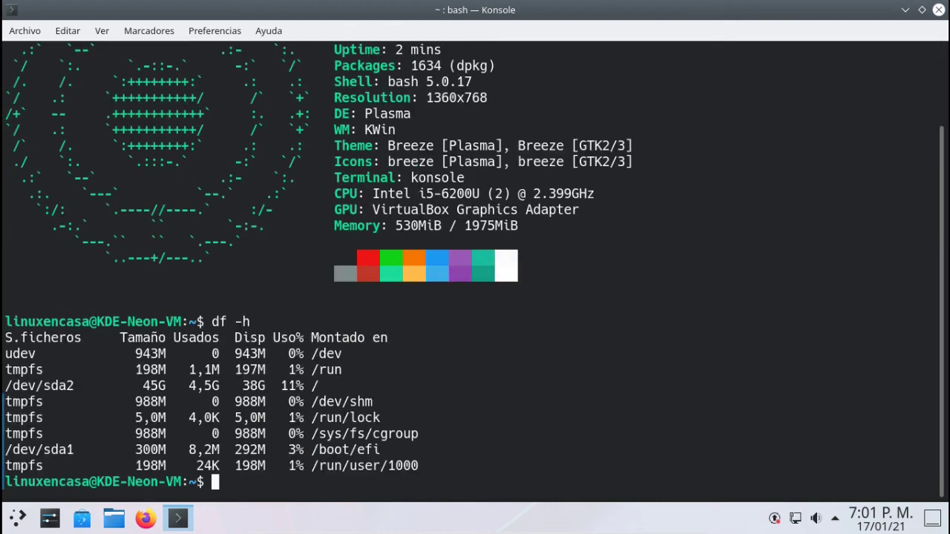
pyautogui.write('free -')
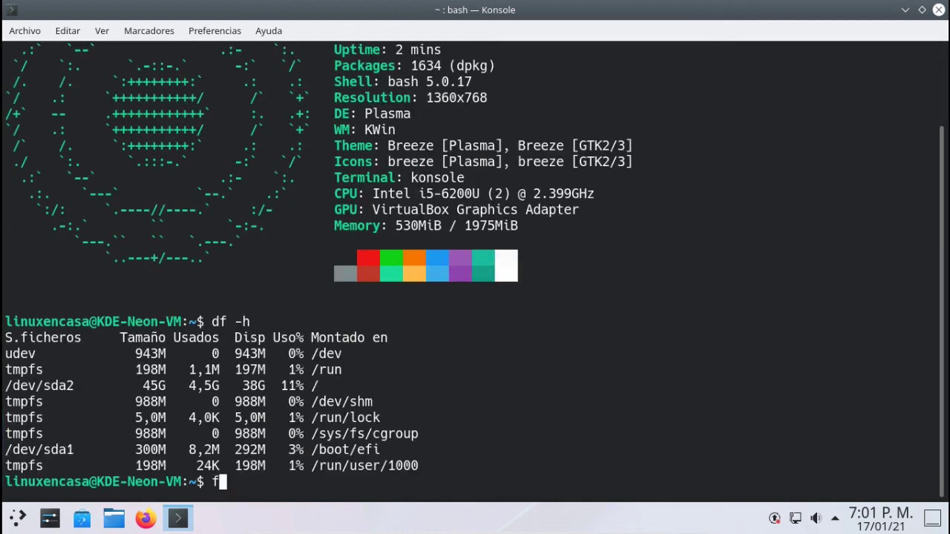
pyautogui.write('h')
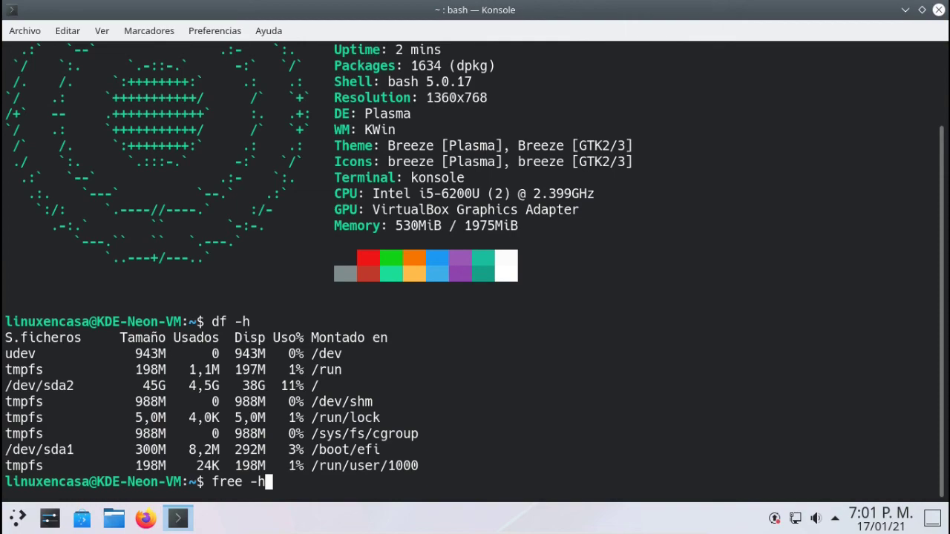